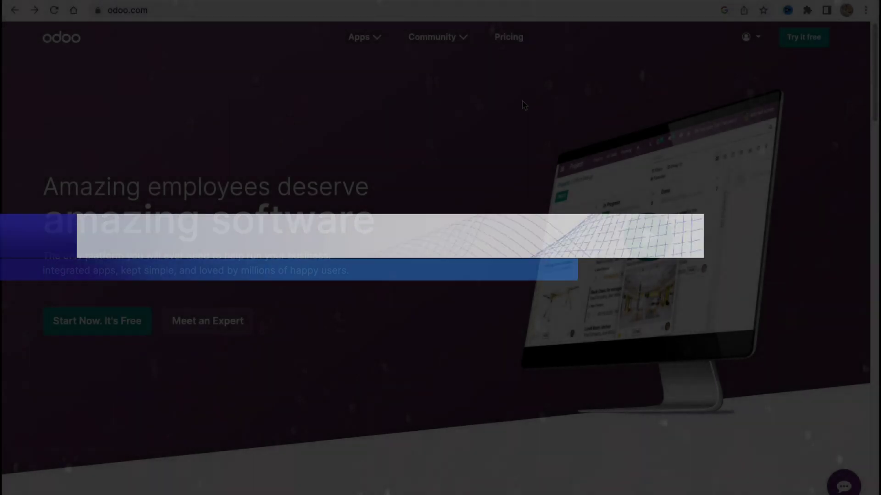
Step: Scroll through the odoo.com homepage
{"action": "scroll", "coordinate": [511, 145], "scroll_direction": "down", "scroll_amount": 1}
{"action": "scroll", "coordinate": [512, 145], "scroll_direction": "down", "scroll_amount": 5}
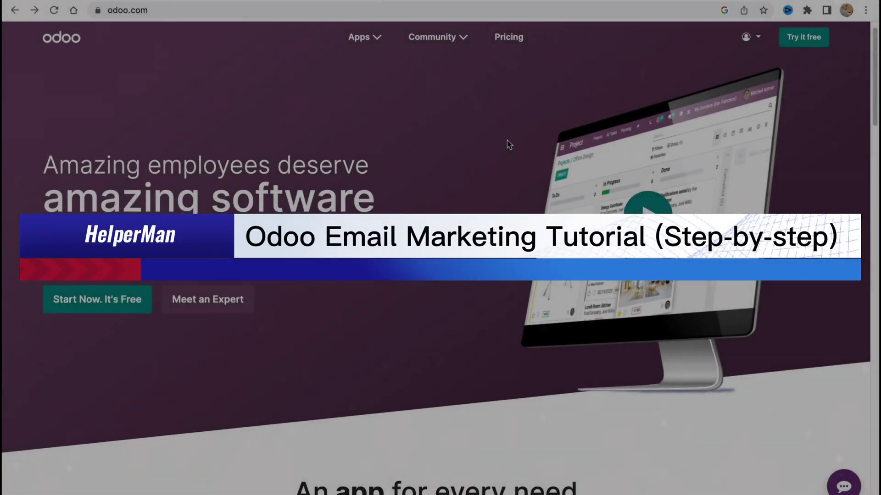
{"action": "scroll", "coordinate": [506, 153], "scroll_direction": "down", "scroll_amount": 6}
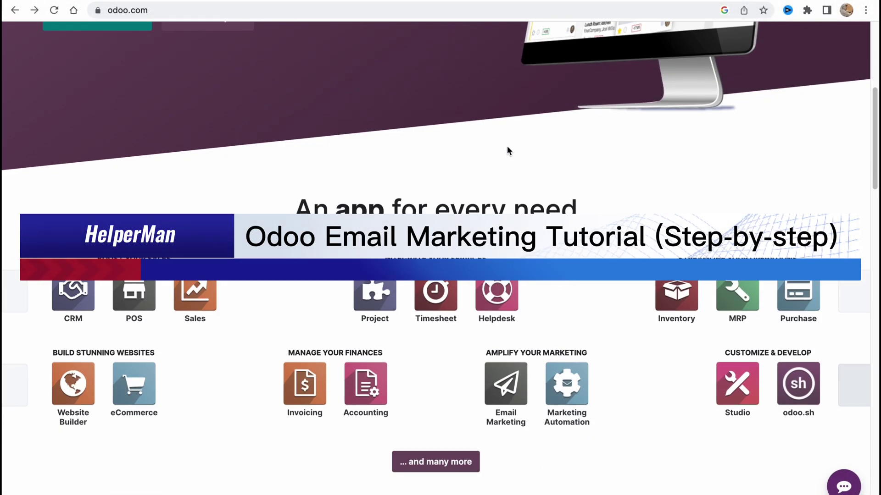
{"action": "scroll", "coordinate": [505, 152], "scroll_direction": "down", "scroll_amount": 4}
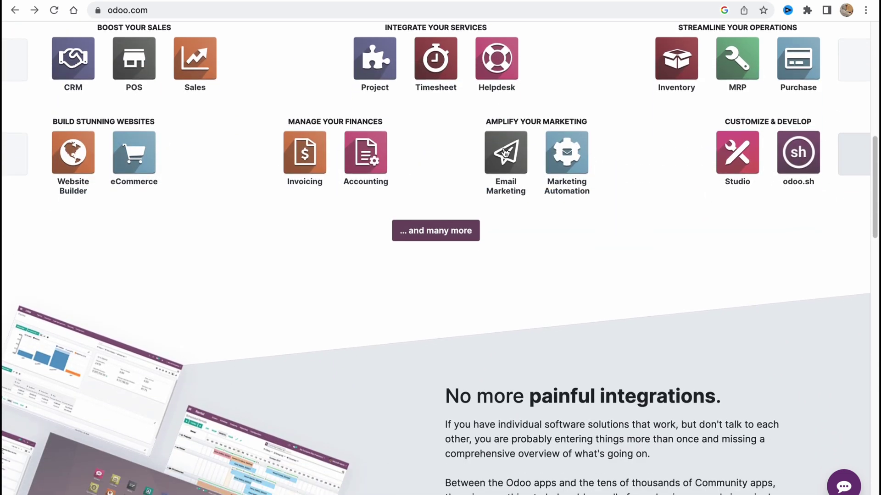
{"action": "scroll", "coordinate": [504, 153], "scroll_direction": "down", "scroll_amount": 2}
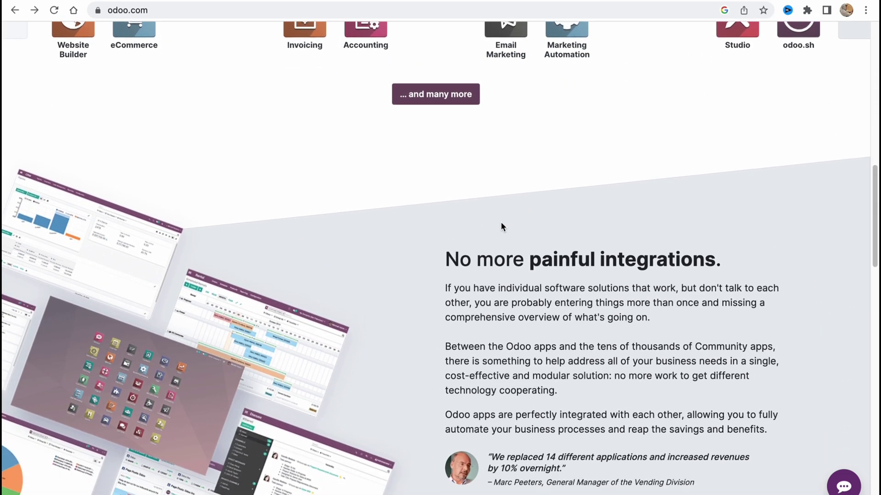
{"action": "scroll", "coordinate": [500, 221], "scroll_direction": "up", "scroll_amount": 5}
{"action": "scroll", "coordinate": [501, 226], "scroll_direction": "up", "scroll_amount": 1}
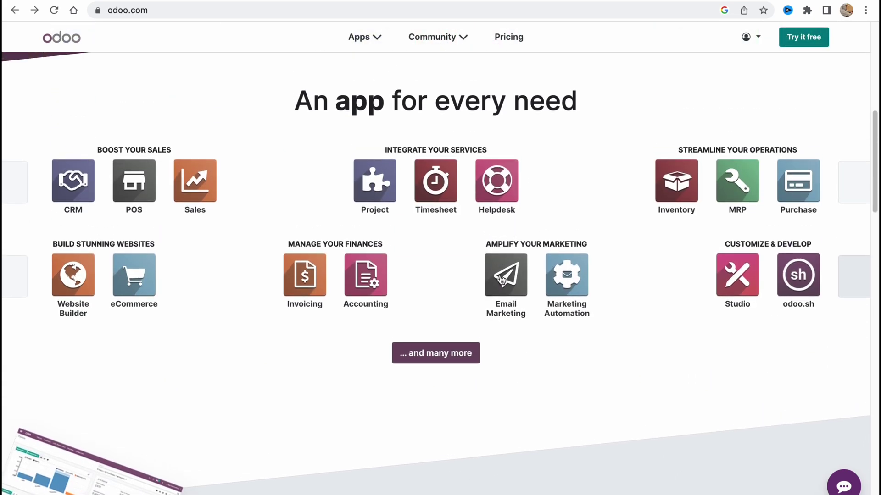
{"action": "scroll", "coordinate": [500, 277], "scroll_direction": "up", "scroll_amount": 10}
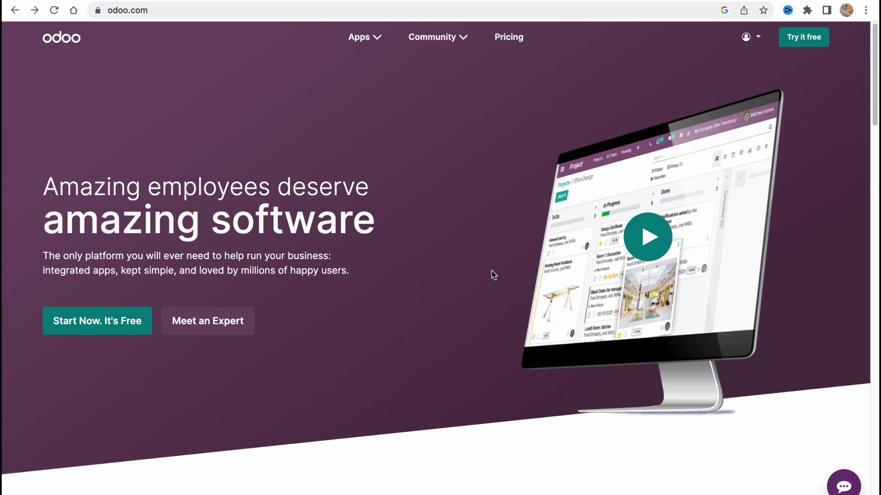
Step: Start the free trial and browse the Choose your Apps page to its Marketing section
{"action": "left_click", "coordinate": [97, 324]}
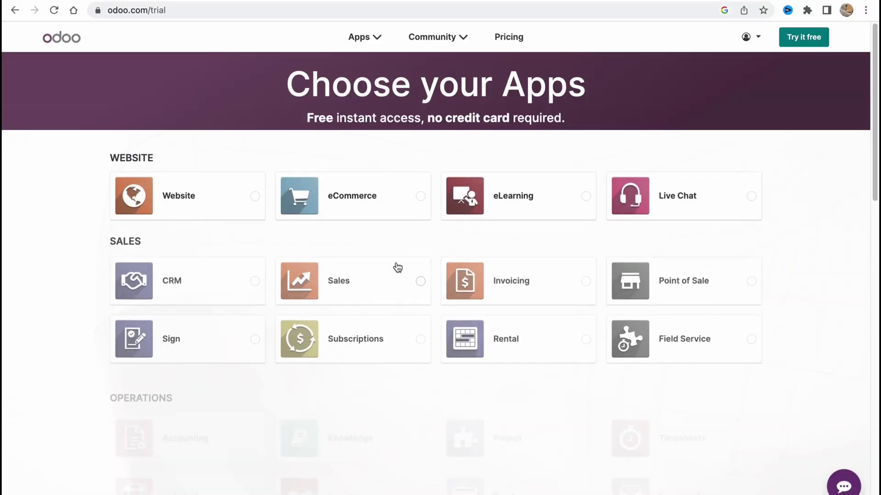
{"action": "scroll", "coordinate": [492, 229], "scroll_direction": "down", "scroll_amount": 8}
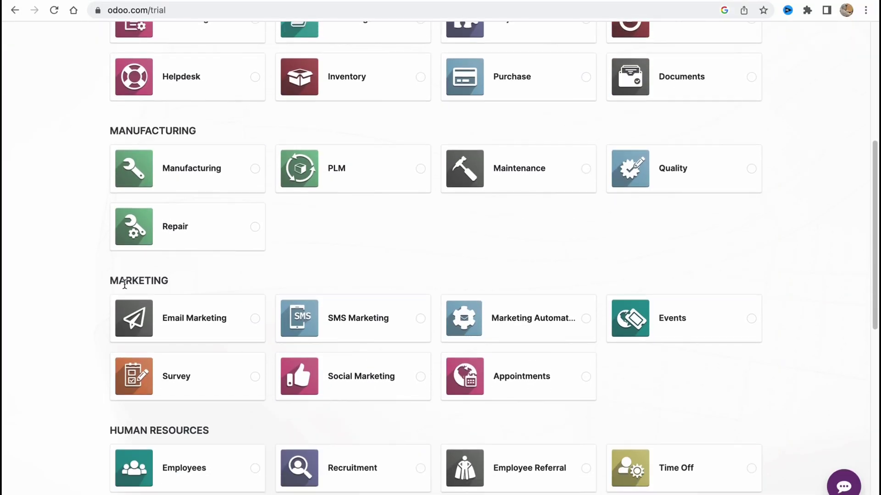
{"action": "left_click_drag", "start_coordinate": [112, 282], "coordinate": [204, 295]}
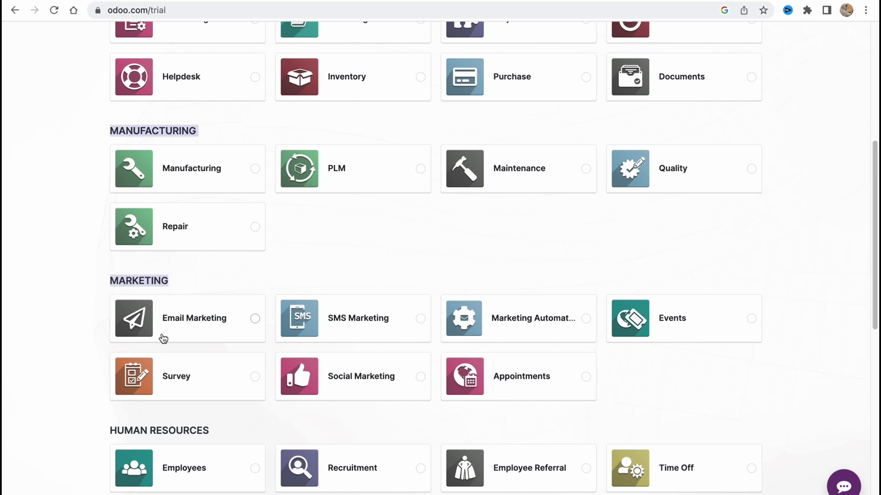
{"action": "left_click", "coordinate": [349, 278]}
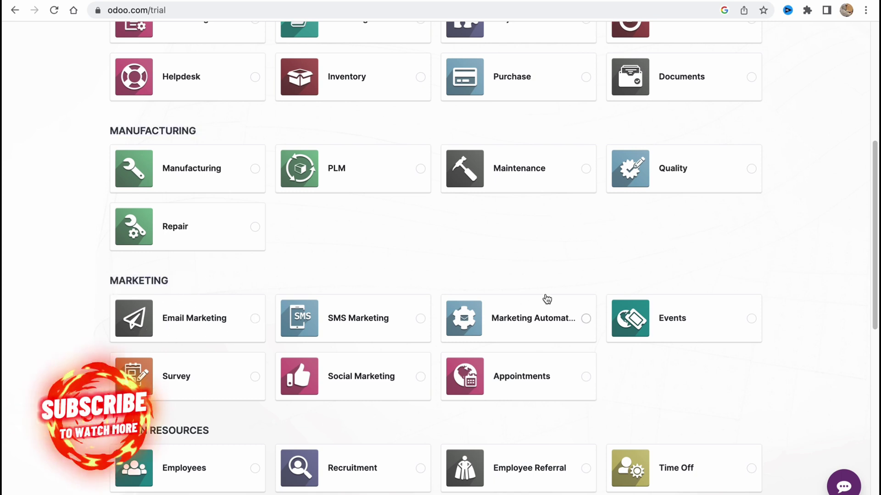
{"action": "scroll", "coordinate": [572, 314], "scroll_direction": "up", "scroll_amount": 1}
{"action": "scroll", "coordinate": [571, 314], "scroll_direction": "up", "scroll_amount": 10}
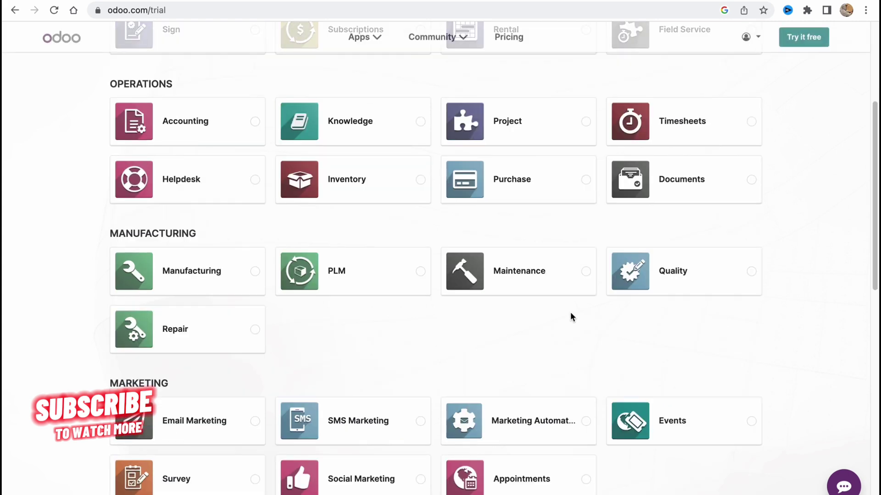
{"action": "scroll", "coordinate": [562, 319], "scroll_direction": "down", "scroll_amount": 20}
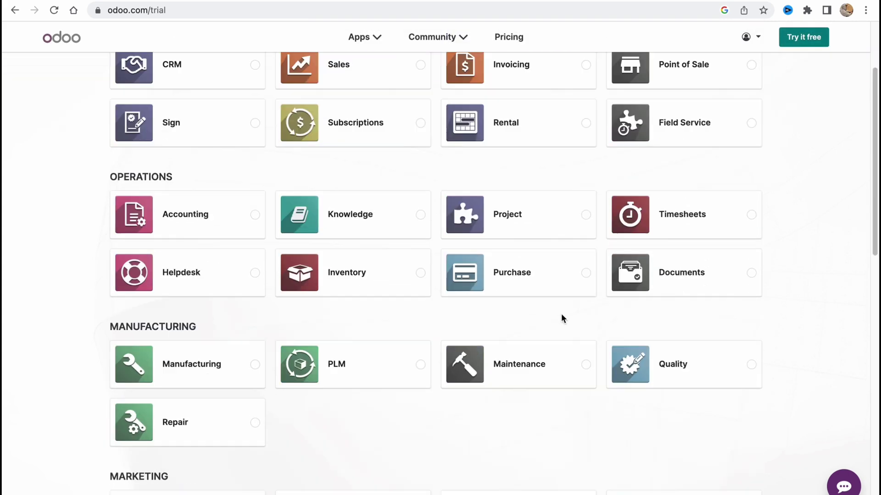
{"action": "scroll", "coordinate": [523, 308], "scroll_direction": "up", "scroll_amount": 18}
{"action": "scroll", "coordinate": [519, 308], "scroll_direction": "up", "scroll_amount": 2}
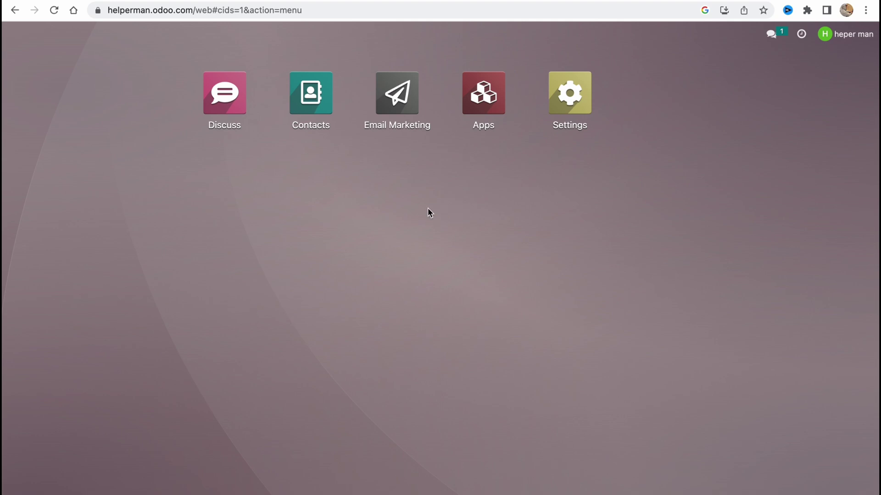
Step: In Email Marketing, view the Mailing Lists, then the Mailing List Contacts list
{"action": "left_click", "coordinate": [398, 102]}
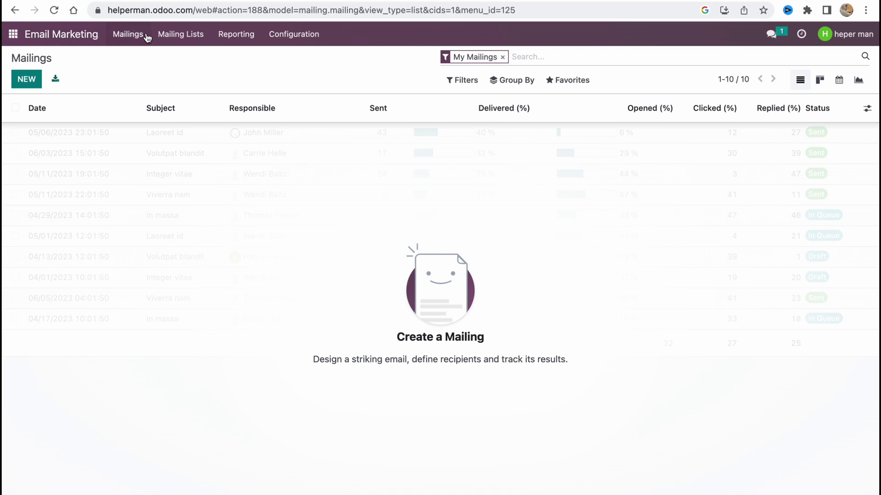
{"action": "left_click", "coordinate": [168, 36]}
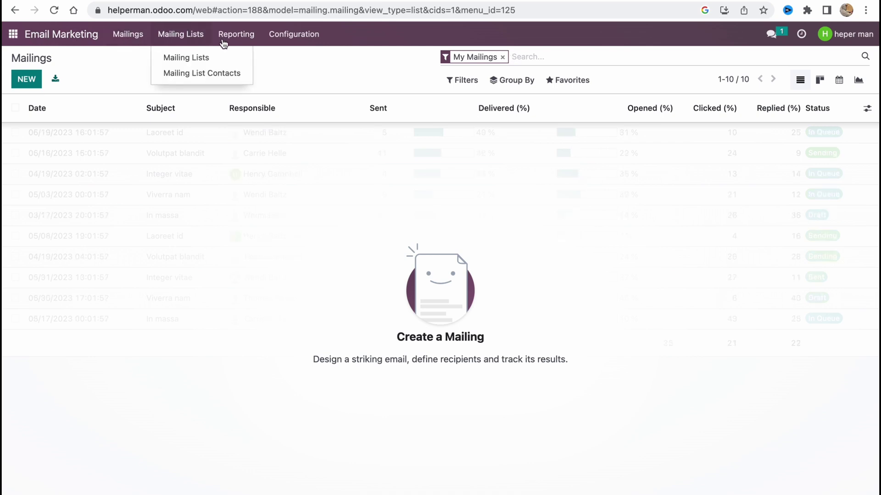
{"action": "mouse_move", "coordinate": [166, 43]}
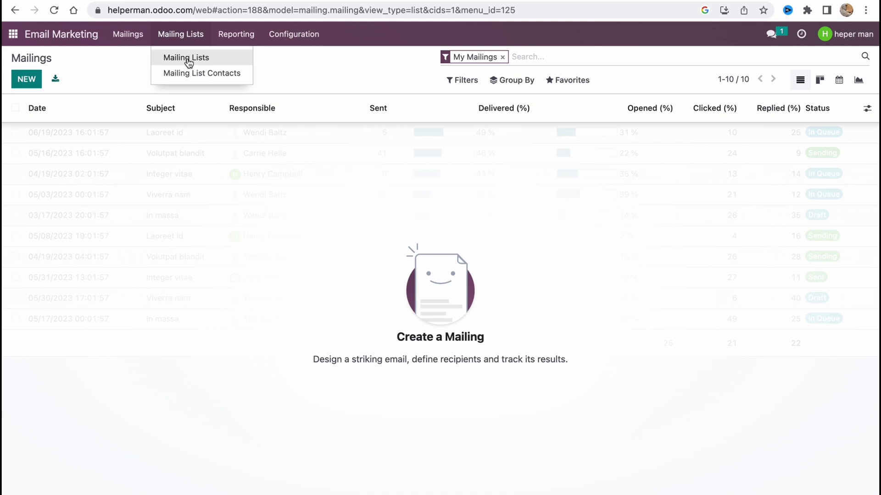
{"action": "left_click", "coordinate": [187, 57]}
{"action": "left_click", "coordinate": [185, 42]}
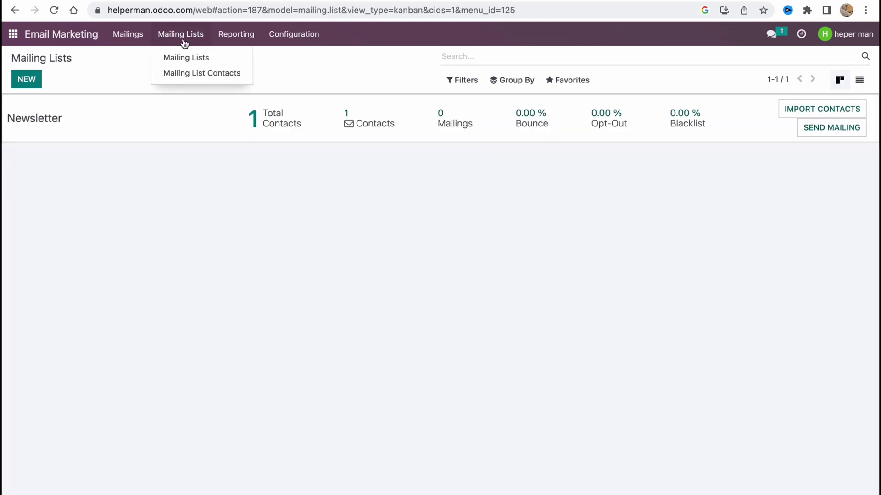
{"action": "left_click", "coordinate": [184, 76]}
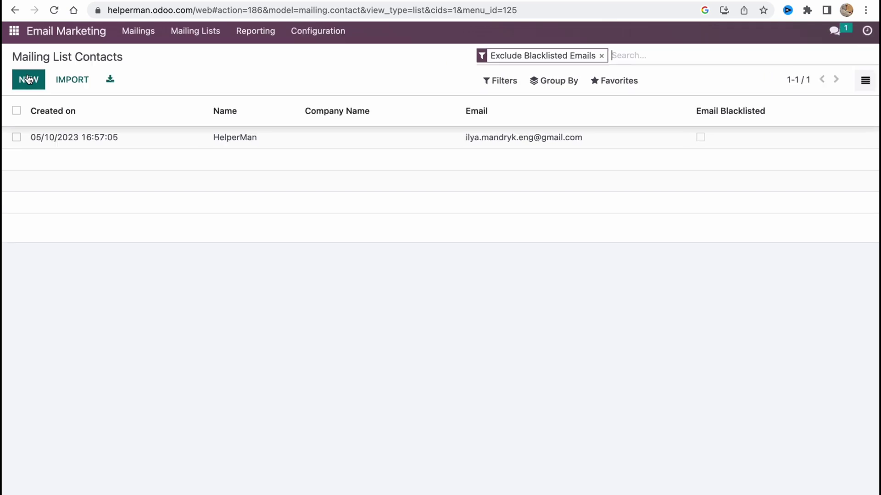
Step: Start a new mailing list contact, then return to the Mailing List Contacts list
{"action": "scroll", "coordinate": [28, 79], "scroll_direction": "up", "scroll_amount": 5}
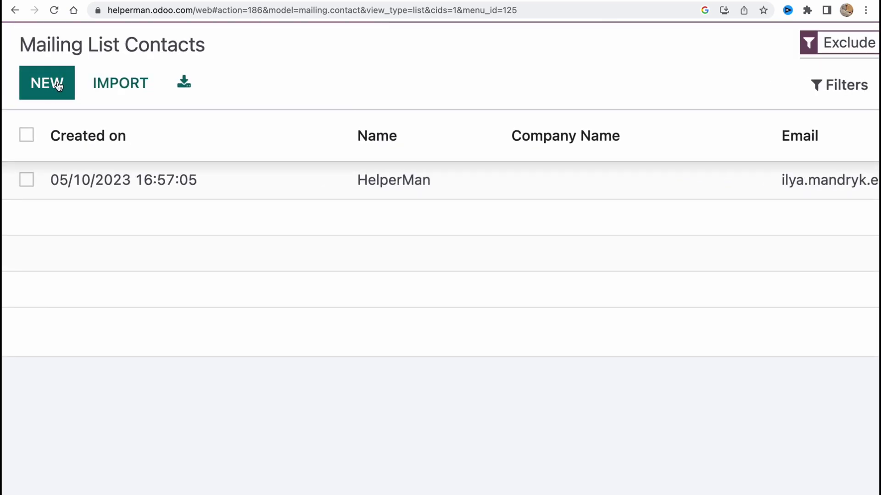
{"action": "left_click", "coordinate": [55, 87]}
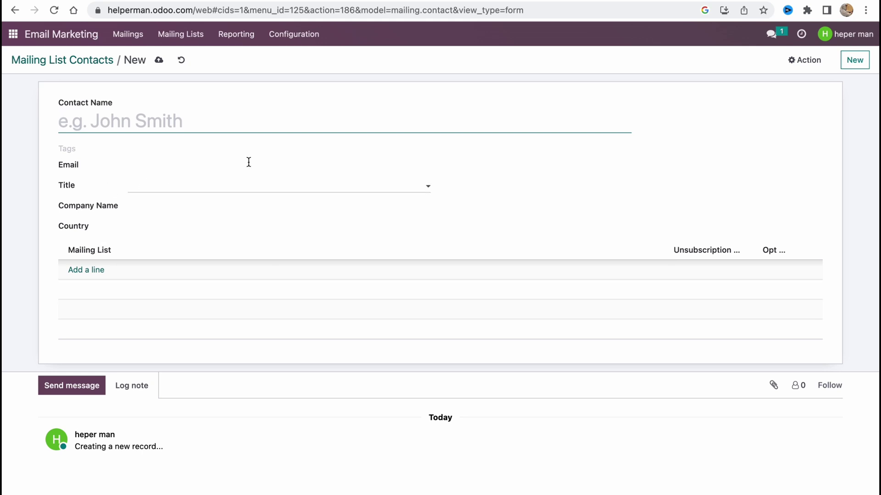
{"action": "left_click", "coordinate": [183, 34]}
{"action": "left_click", "coordinate": [197, 71]}
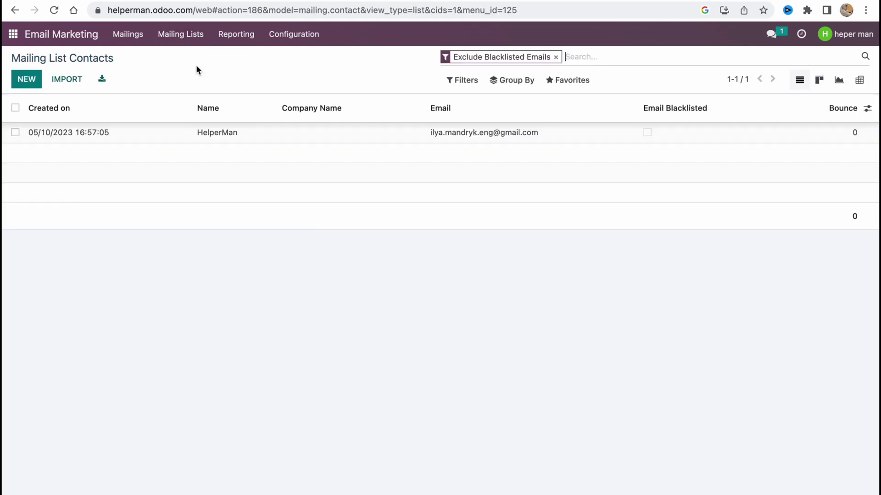
Step: Open and close the contact import window, then view the Mailing Lists overview
{"action": "left_click", "coordinate": [67, 81]}
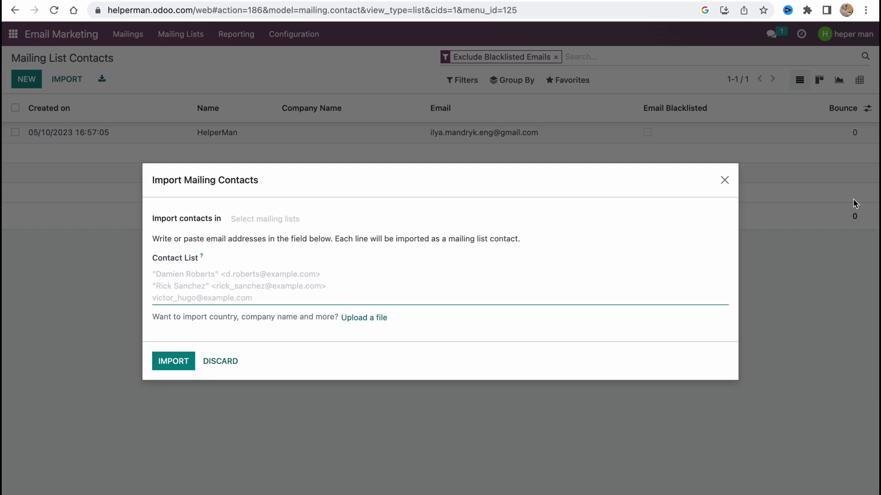
{"action": "left_click", "coordinate": [724, 180]}
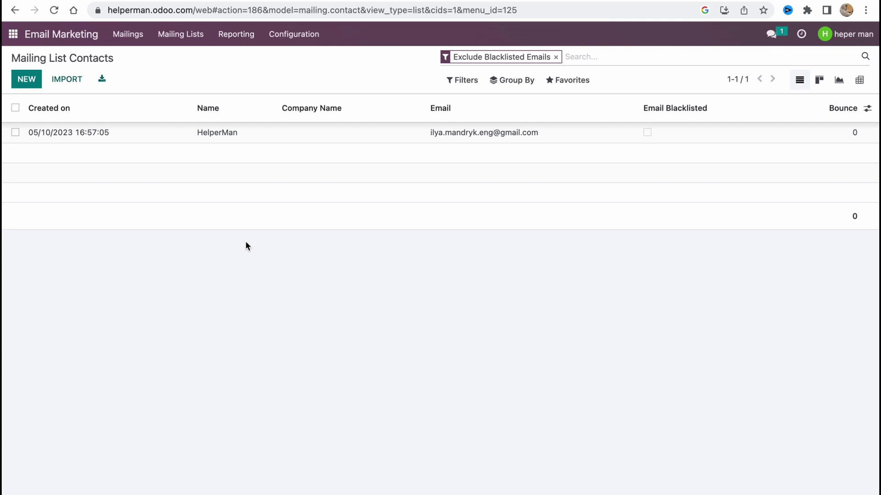
{"action": "left_click", "coordinate": [186, 45]}
{"action": "left_click", "coordinate": [181, 57]}
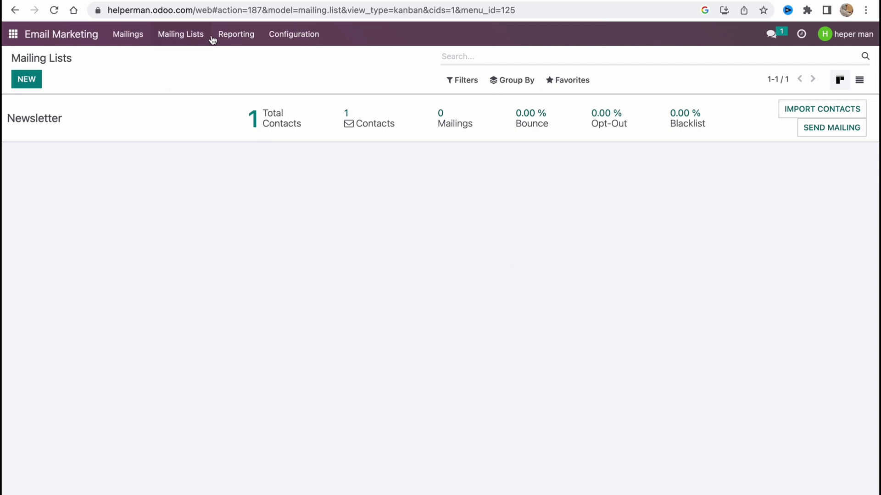
Step: View the Mass Mailing Analysis report as line and pie charts, then return to Mailings
{"action": "left_click", "coordinate": [242, 34]}
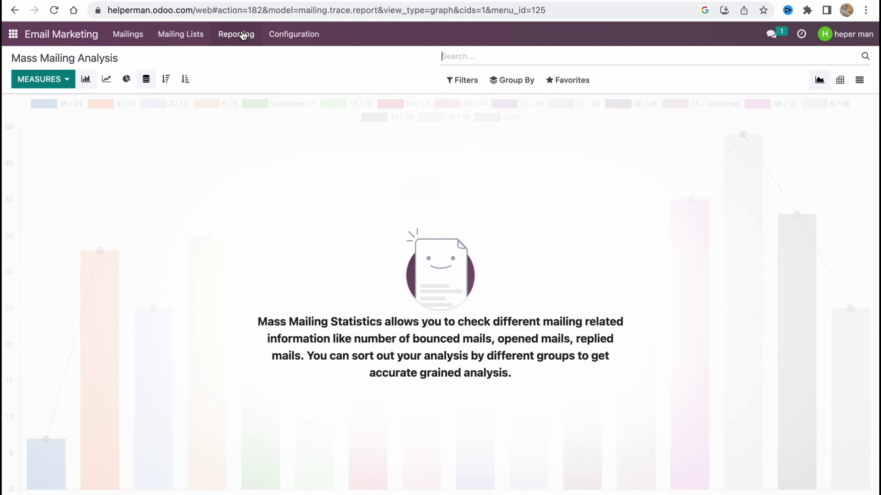
{"action": "left_click", "coordinate": [88, 81]}
{"action": "left_click", "coordinate": [107, 84]}
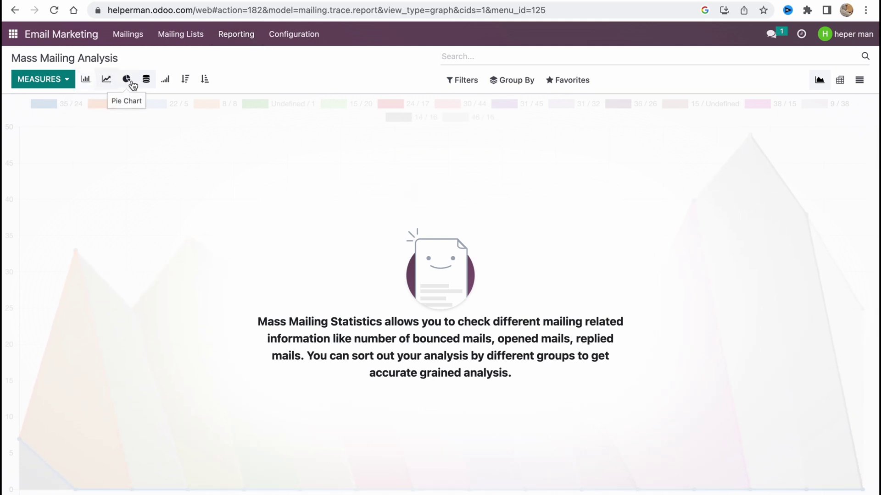
{"action": "left_click", "coordinate": [132, 84]}
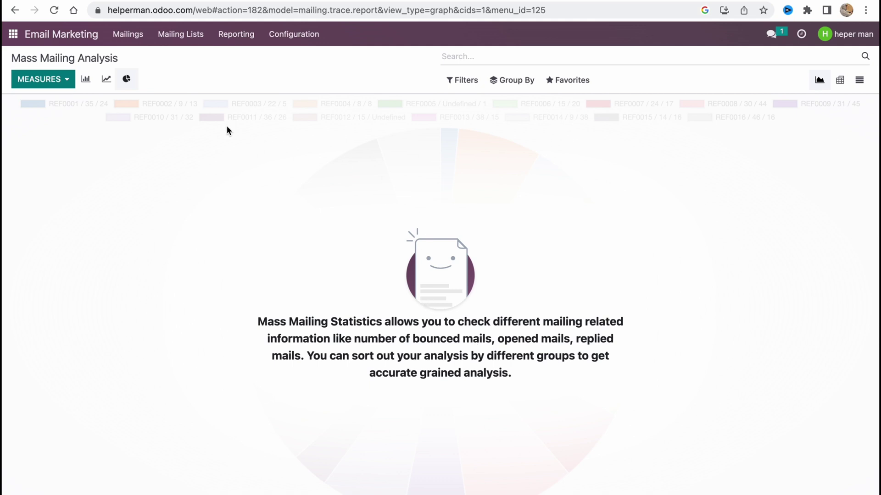
{"action": "left_click", "coordinate": [130, 40]}
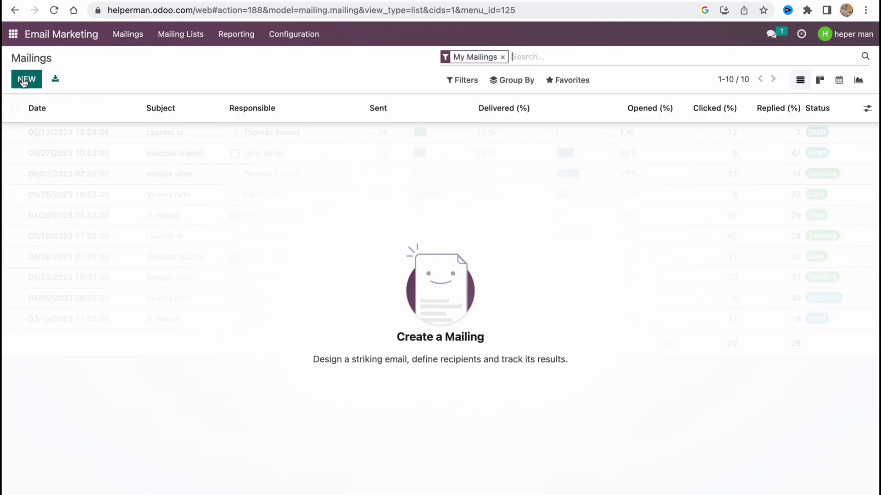
Step: Create a new mailing with subject 'Subscription' addressed to the Newsletter mailing list
{"action": "left_click", "coordinate": [40, 74]}
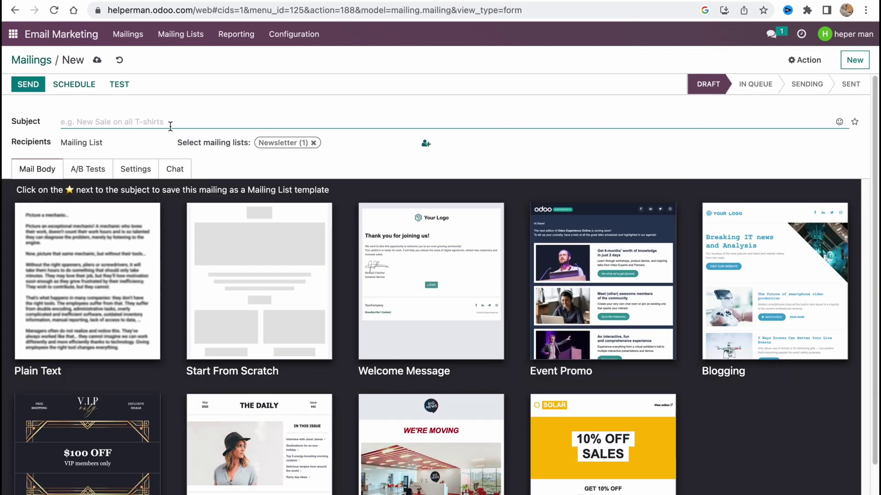
{"action": "left_click_drag", "start_coordinate": [12, 122], "coordinate": [43, 120]}
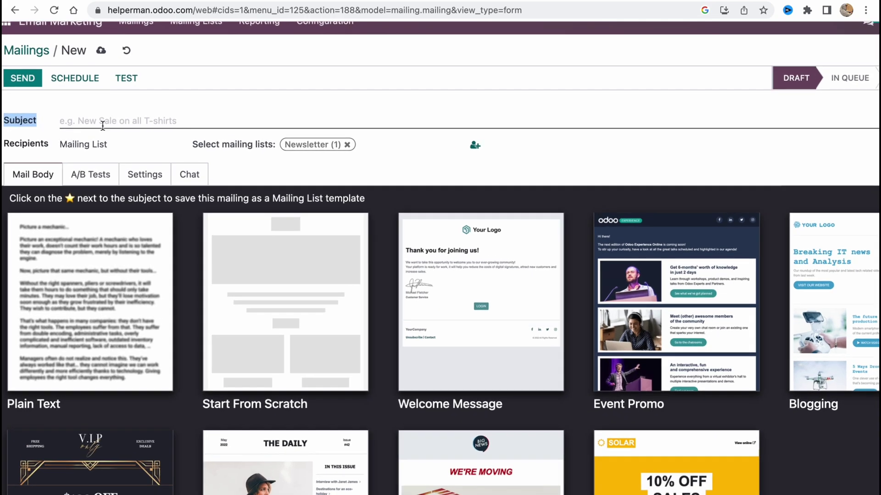
{"action": "left_click", "coordinate": [99, 125]}
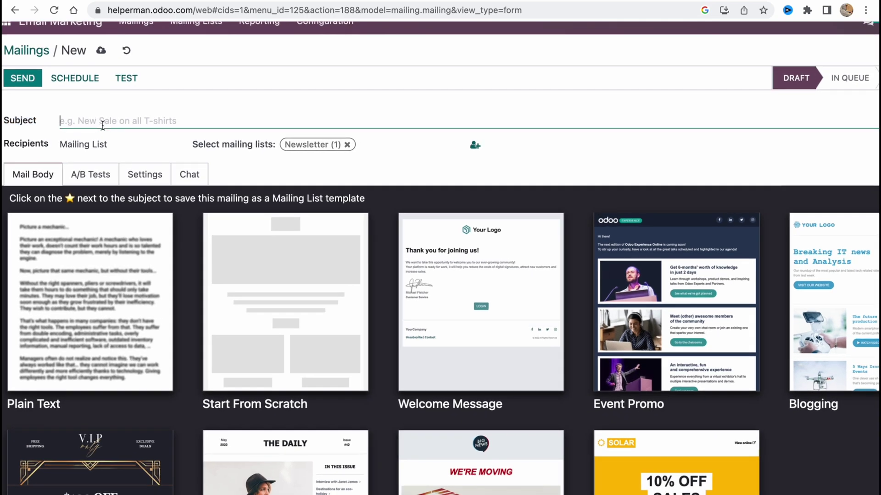
{"action": "type", "text": "Than"}
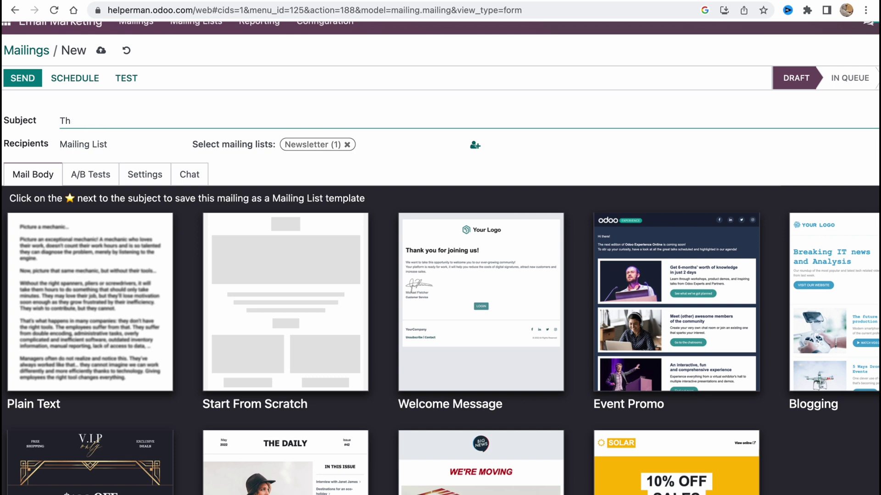
{"action": "key", "text": "BackSpace"}
{"action": "key", "text": "BackSpace"}
{"action": "type", "text": "Subscription"}
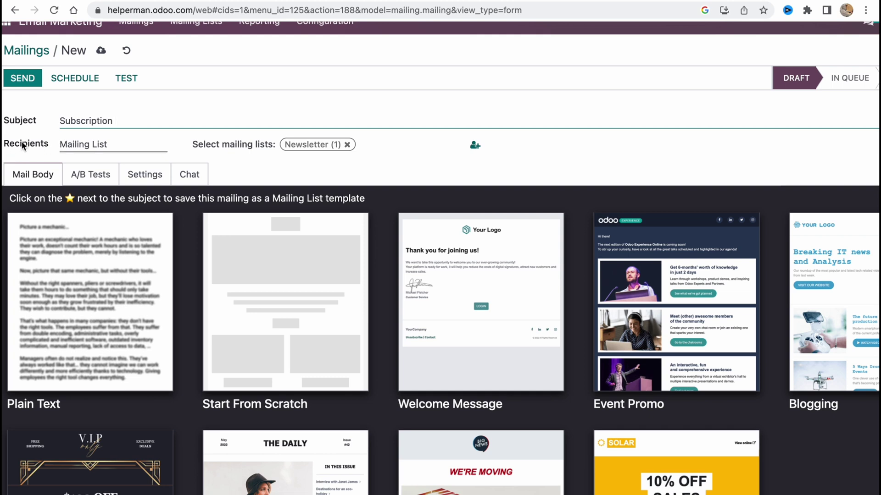
{"action": "left_click", "coordinate": [77, 144]}
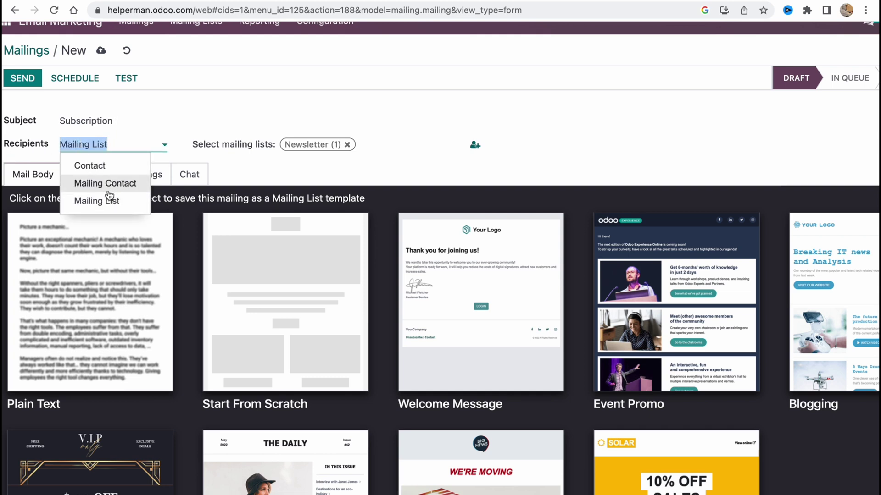
{"action": "left_click", "coordinate": [108, 198]}
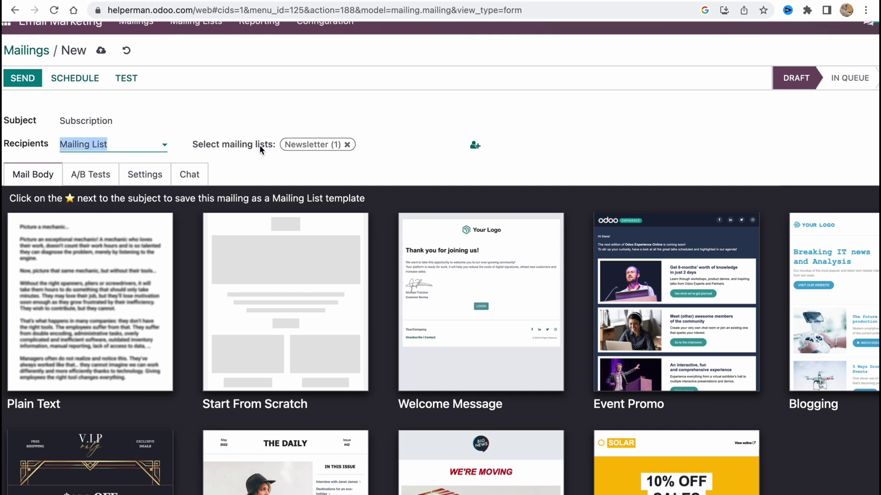
{"action": "left_click", "coordinate": [320, 142]}
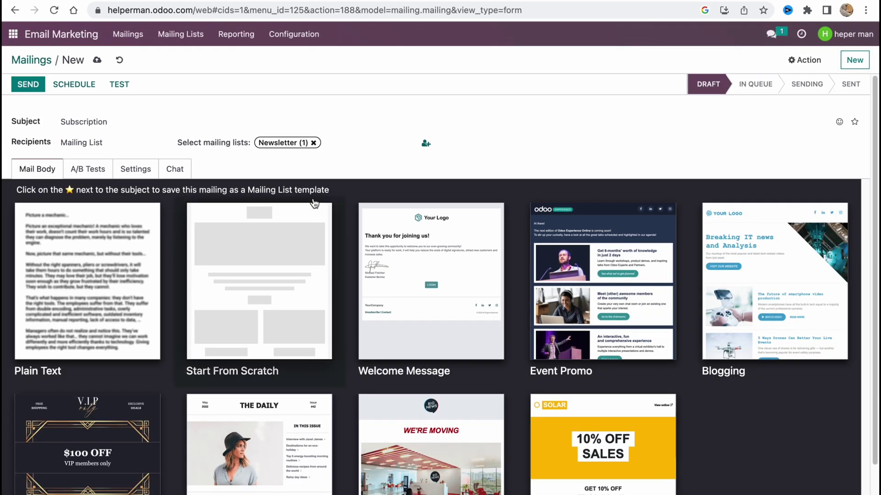
Step: Look through the A/B Tests, Settings and Chat tabs, then return to the template gallery
{"action": "left_click", "coordinate": [75, 170]}
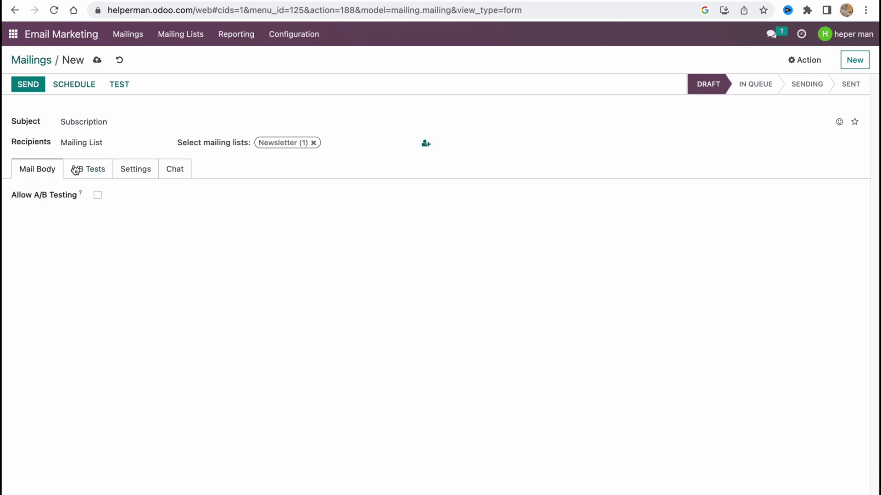
{"action": "left_click", "coordinate": [128, 174]}
{"action": "left_click", "coordinate": [171, 173]}
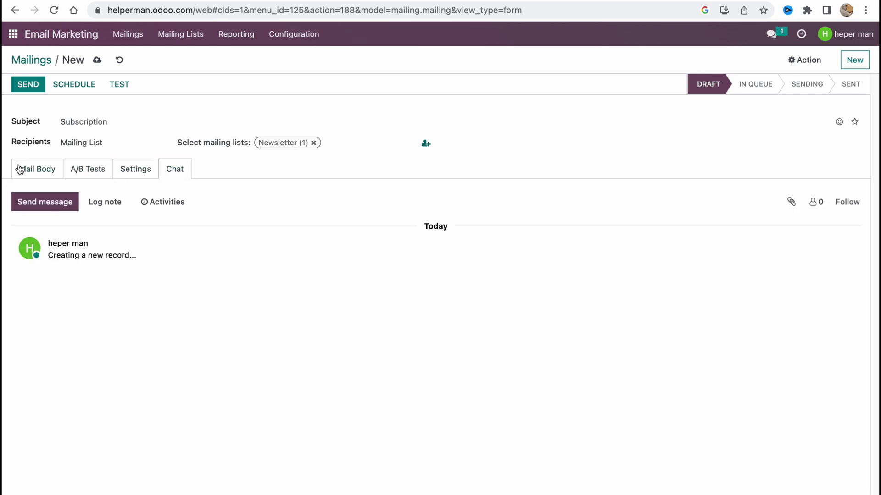
{"action": "left_click", "coordinate": [20, 170]}
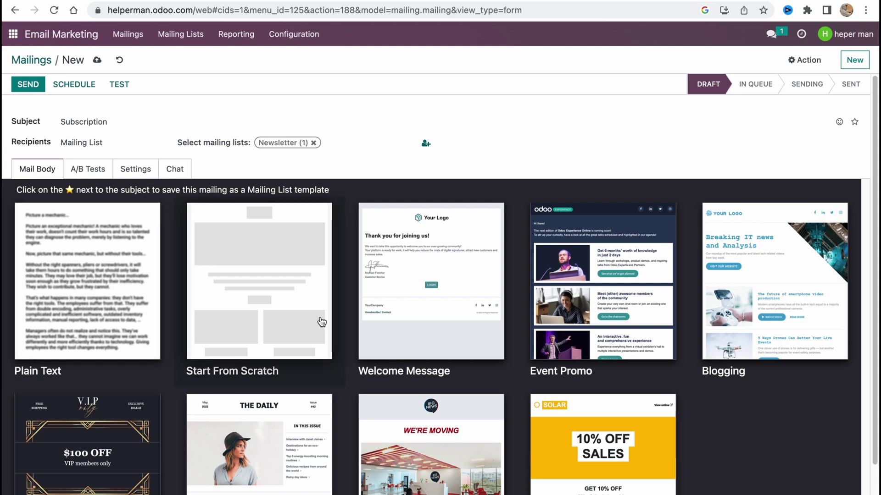
{"action": "scroll", "coordinate": [322, 320], "scroll_direction": "down", "scroll_amount": 2}
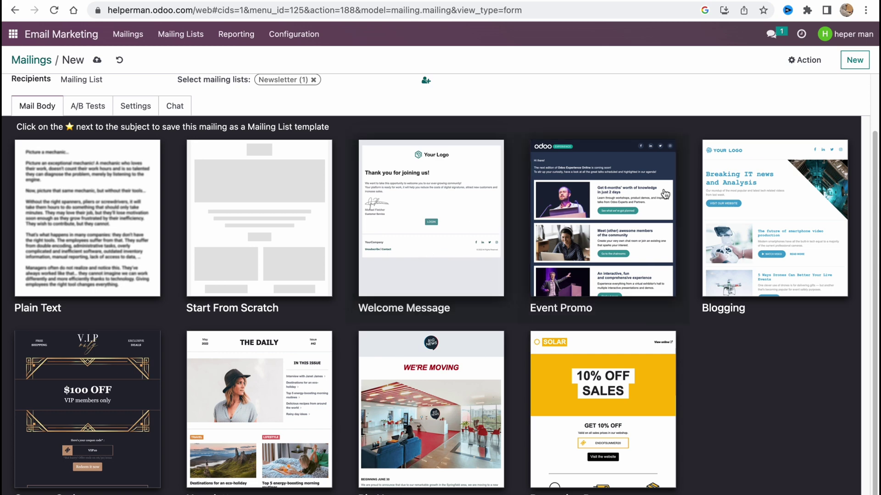
Step: Start the body from the Event Promo template and select its intro text block
{"action": "left_click", "coordinate": [600, 203]}
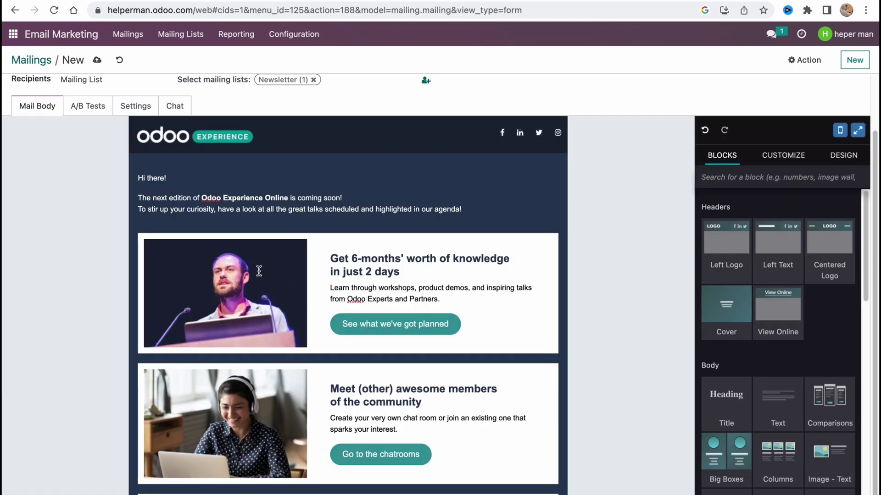
{"action": "left_click", "coordinate": [256, 197]}
{"action": "left_click", "coordinate": [167, 135]}
{"action": "left_click", "coordinate": [321, 197]}
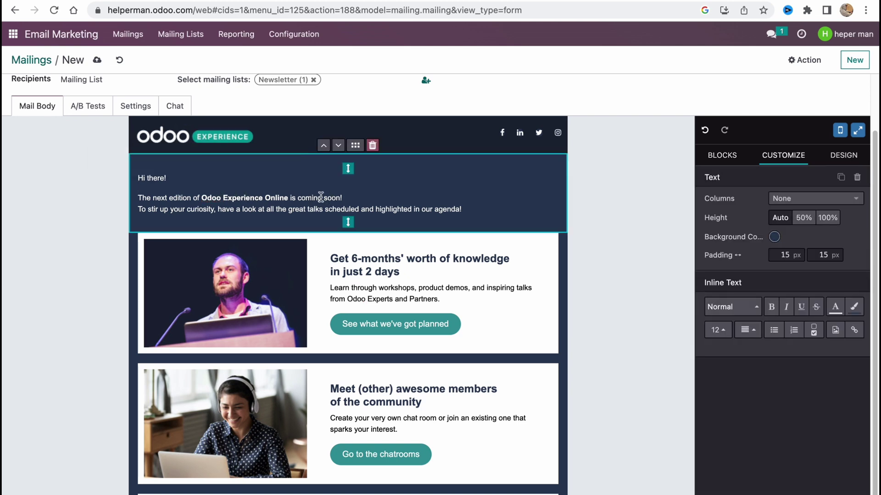
Step: Adjust the intro block's padding, move it down and back to the top, and select its text
{"action": "left_click_drag", "start_coordinate": [349, 168], "coordinate": [348, 176]}
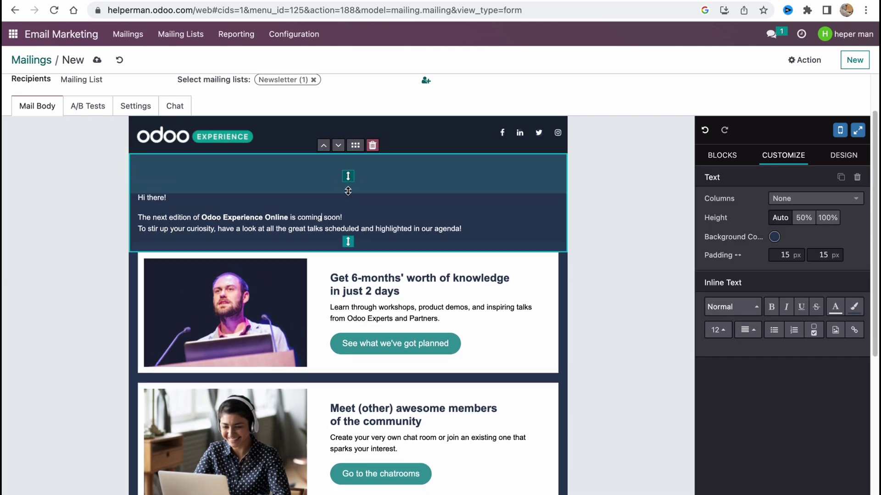
{"action": "mouse_move", "coordinate": [347, 237]}
{"action": "left_mouse_down"}
{"action": "mouse_move", "coordinate": [345, 246]}
{"action": "mouse_move", "coordinate": [347, 232]}
{"action": "left_mouse_up"}
{"action": "left_click_drag", "start_coordinate": [349, 172], "coordinate": [348, 153]}
{"action": "left_click", "coordinate": [338, 146]}
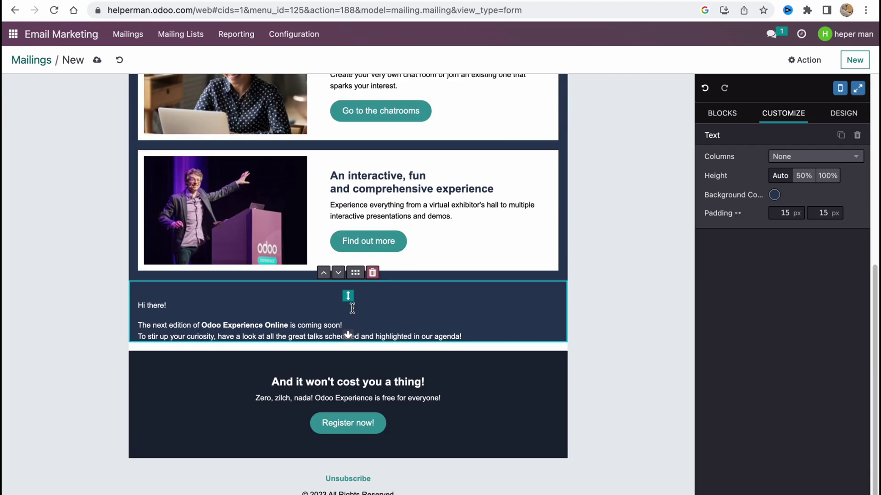
{"action": "left_click", "coordinate": [338, 272]}
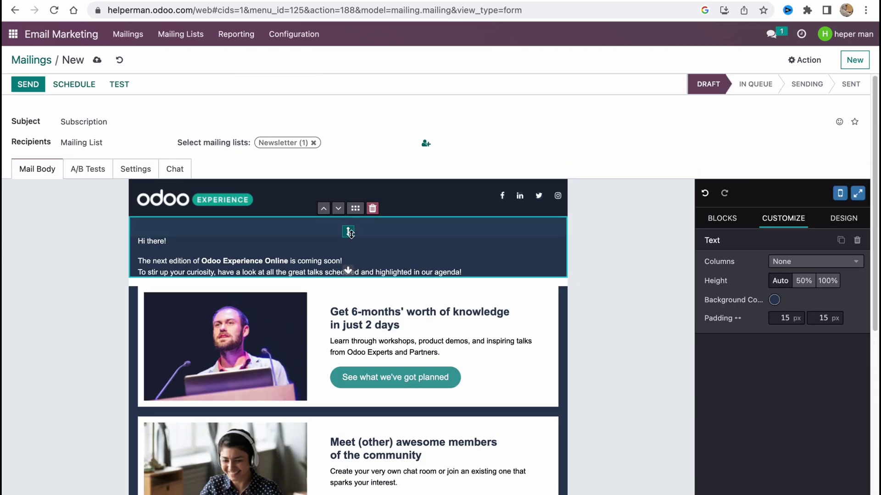
{"action": "left_click_drag", "start_coordinate": [347, 233], "coordinate": [348, 232]}
{"action": "left_click_drag", "start_coordinate": [348, 275], "coordinate": [348, 290]}
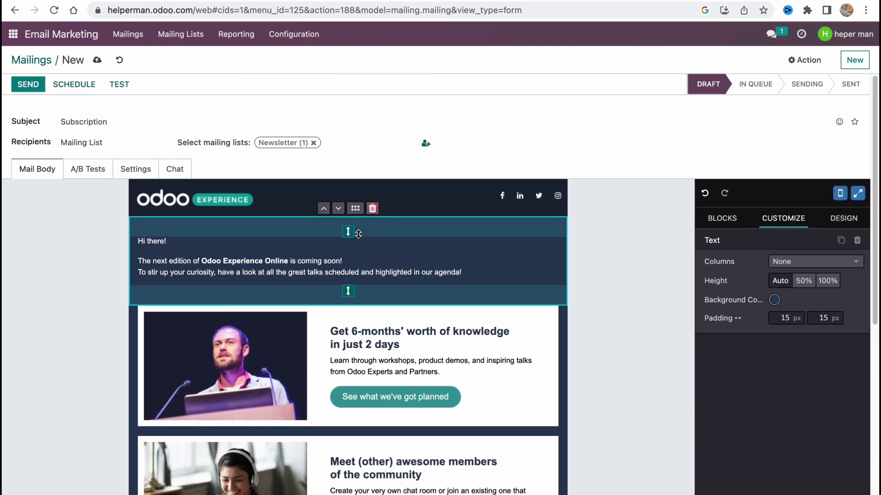
{"action": "double_click", "coordinate": [346, 272]}
{"action": "left_click_drag", "start_coordinate": [462, 273], "coordinate": [111, 232]}
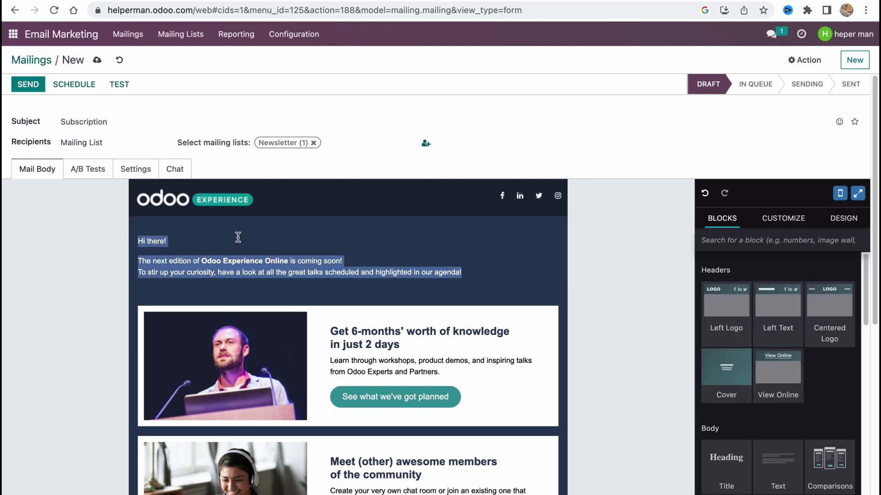
Step: Select the intro paragraph text, undoing the stray 'fg' typed over it
{"action": "left_click", "coordinate": [258, 275]}
{"action": "triple_click", "coordinate": [259, 276]}
{"action": "left_click", "coordinate": [465, 275]}
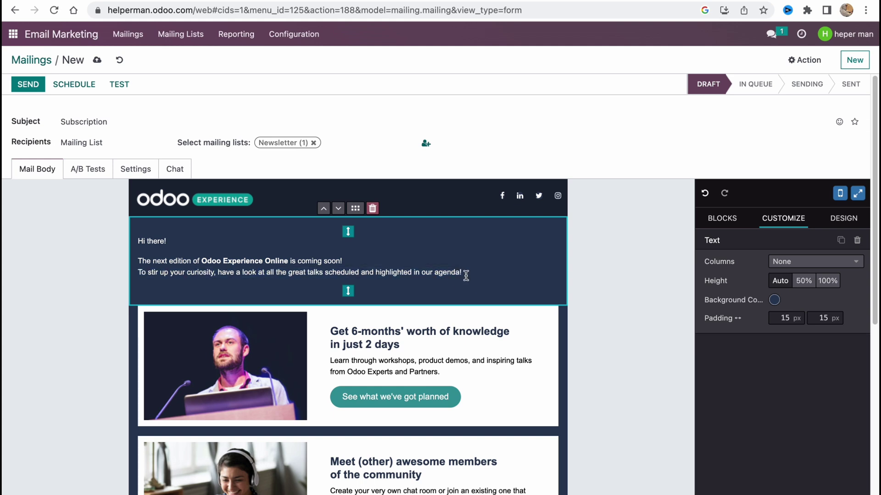
{"action": "left_click_drag", "start_coordinate": [465, 275], "coordinate": [87, 243]}
{"action": "type", "text": "fg"}
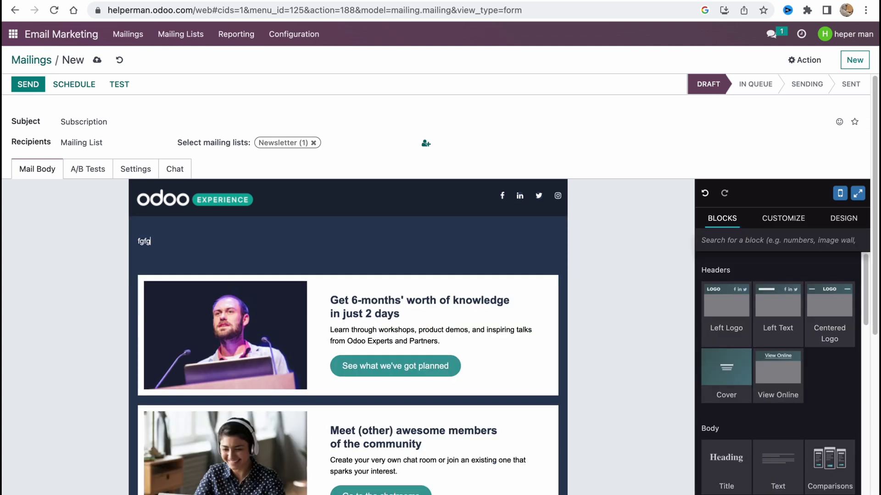
{"action": "key", "text": "ctrl+z"}
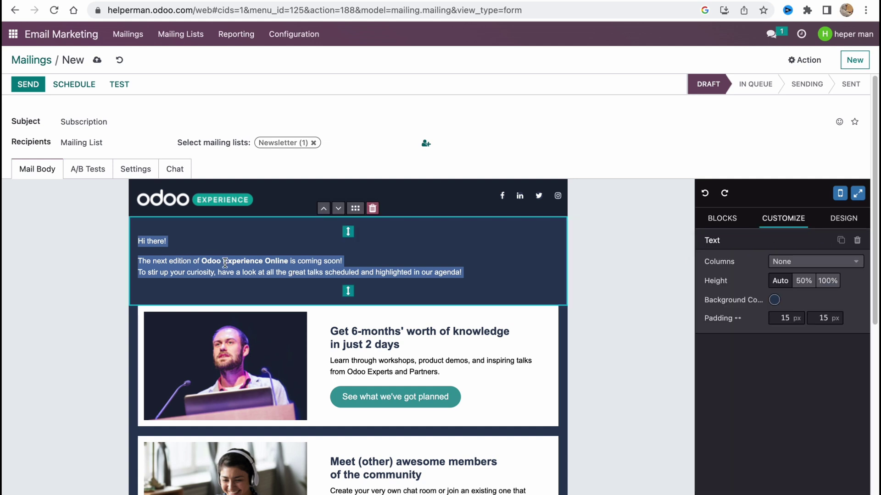
{"action": "triple_click", "coordinate": [296, 271]}
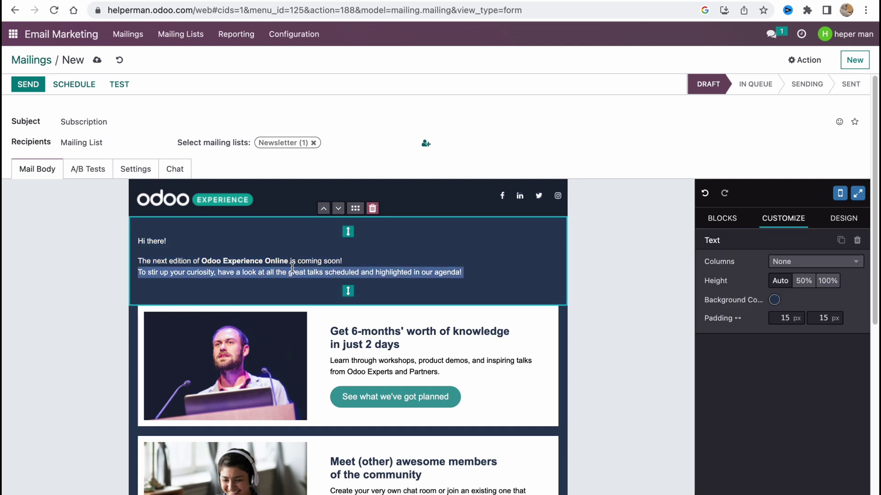
{"action": "left_click", "coordinate": [467, 273]}
{"action": "left_click_drag", "start_coordinate": [467, 273], "coordinate": [123, 249]}
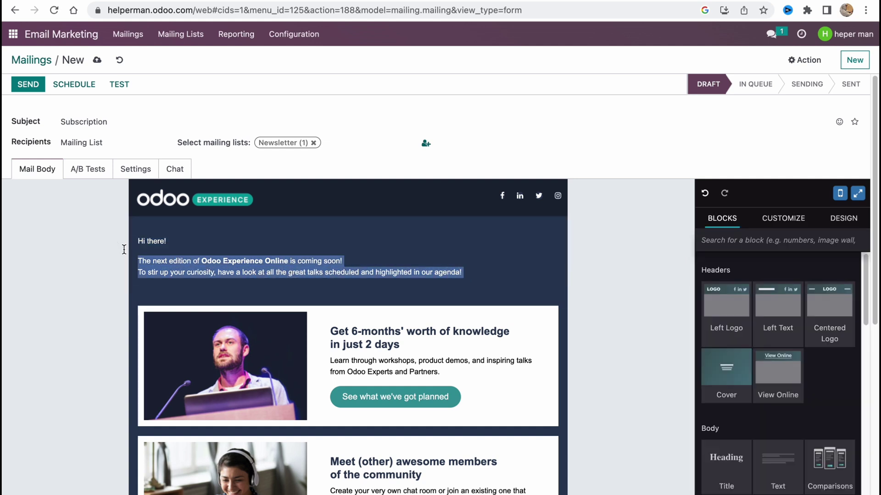
Step: Make the intro text from 'Odoo Experience' through 'talks scheduled' bold
{"action": "left_click", "coordinate": [784, 225]}
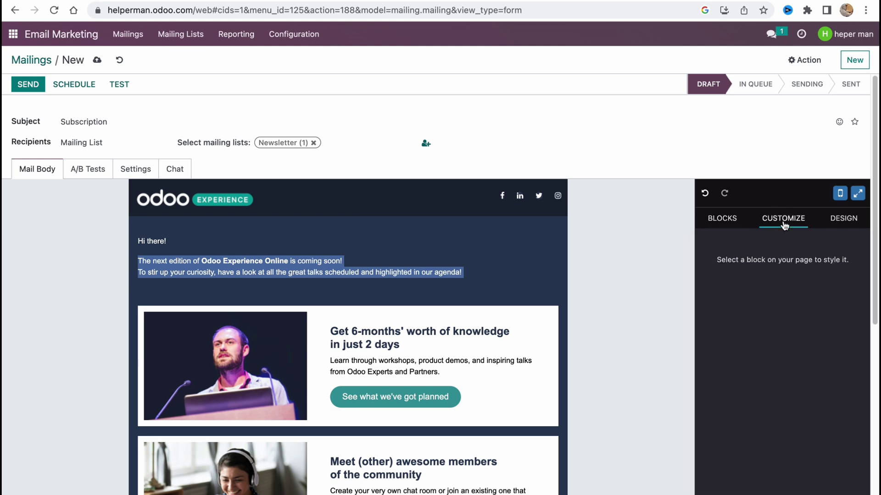
{"action": "double_click", "coordinate": [234, 256]}
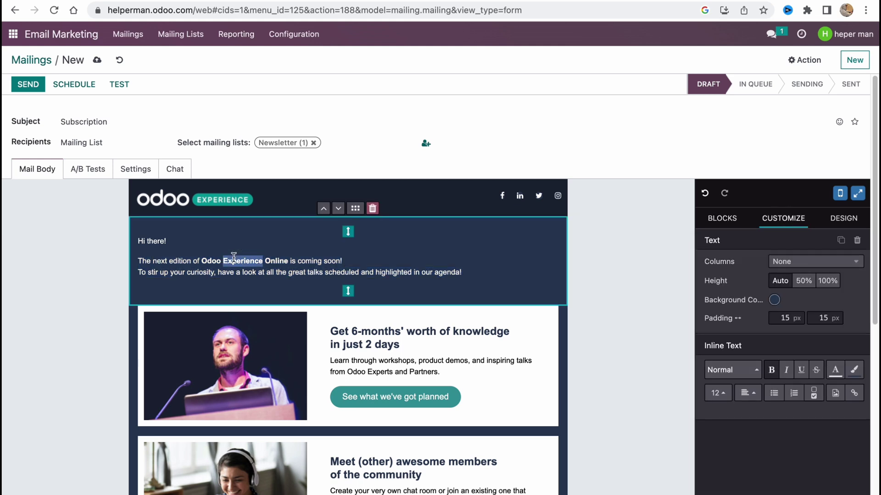
{"action": "double_click", "coordinate": [236, 260]}
{"action": "left_click", "coordinate": [325, 272]}
{"action": "left_click_drag", "start_coordinate": [369, 272], "coordinate": [207, 260]}
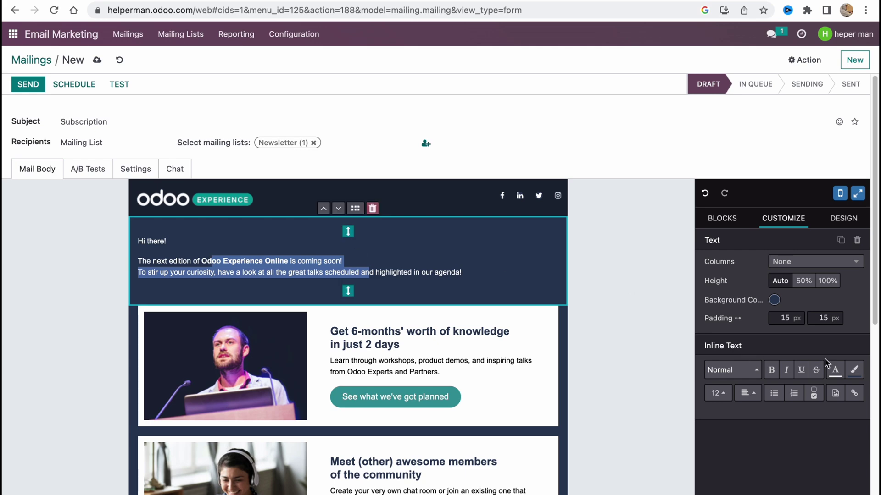
{"action": "left_click", "coordinate": [773, 371]}
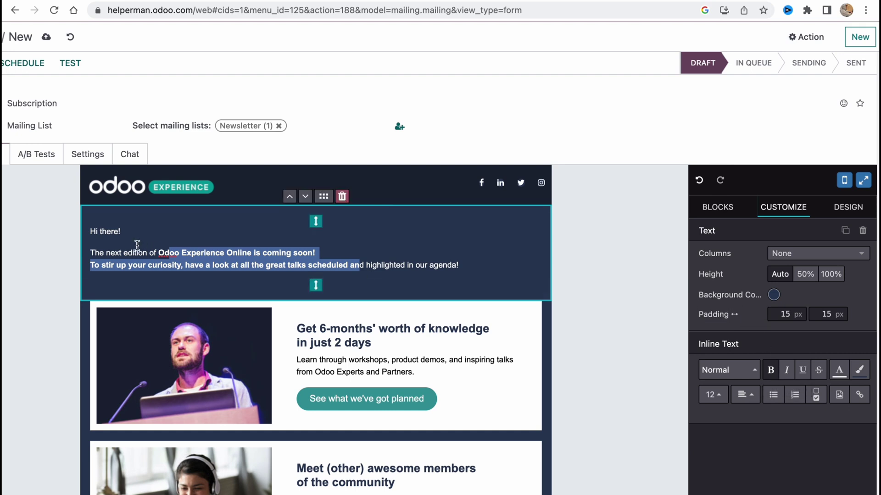
Step: Replace the intro with 'Hi, thanks for subscribe, i love you', fixing the 'wubscribe' typo
{"action": "left_click_drag", "start_coordinate": [90, 229], "coordinate": [477, 263]}
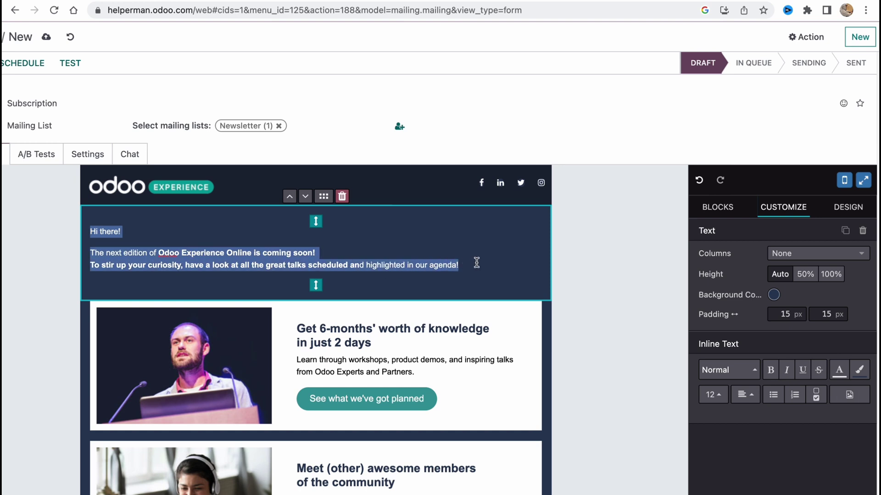
{"action": "type", "text": "J"}
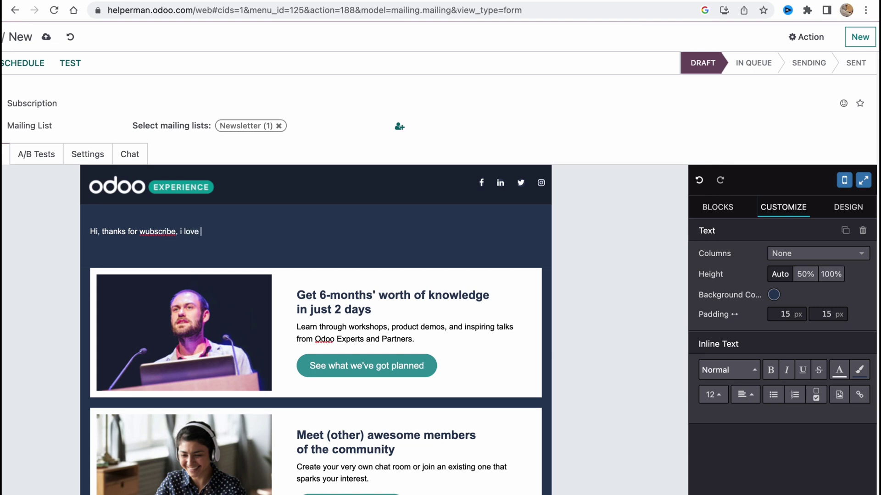
{"action": "left_click", "coordinate": [145, 231]}
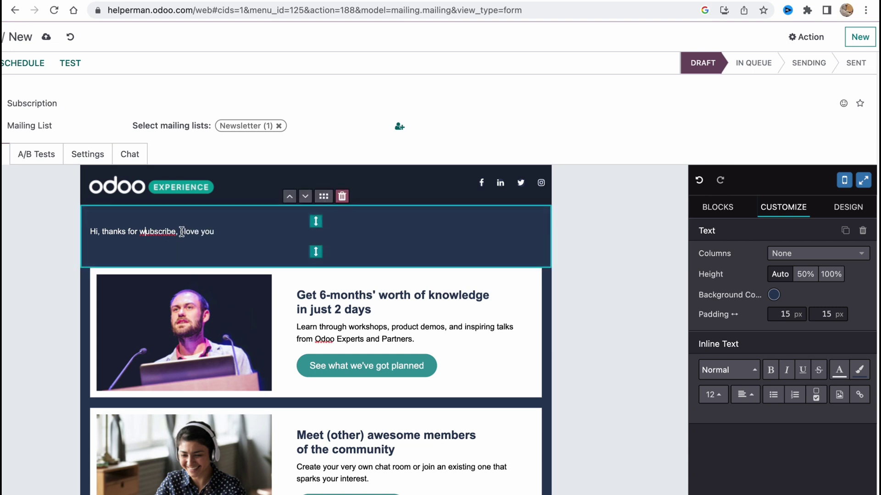
{"action": "key", "text": "BackSpace"}
{"action": "type", "text": "s"}
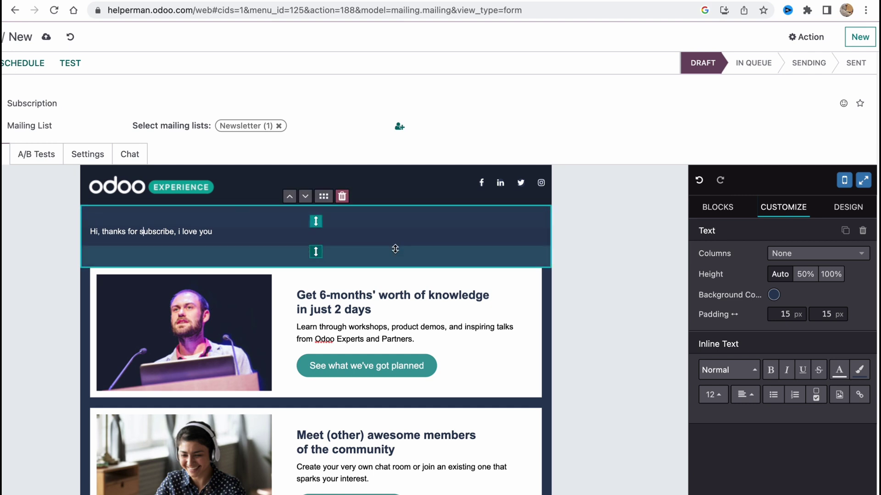
{"action": "left_click", "coordinate": [552, 240]}
{"action": "left_click", "coordinate": [583, 239]}
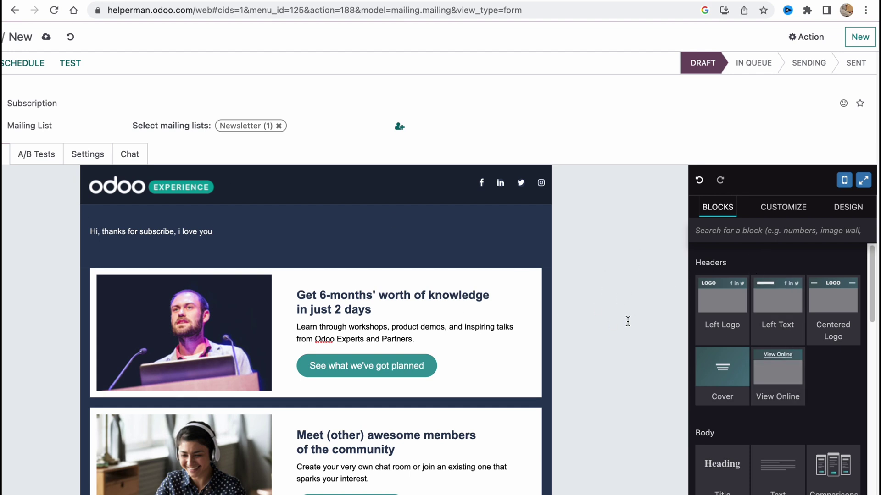
Step: Add a Text block under the greeting and delete its sample paragraphs
{"action": "scroll", "coordinate": [779, 340], "scroll_direction": "down", "scroll_amount": 3}
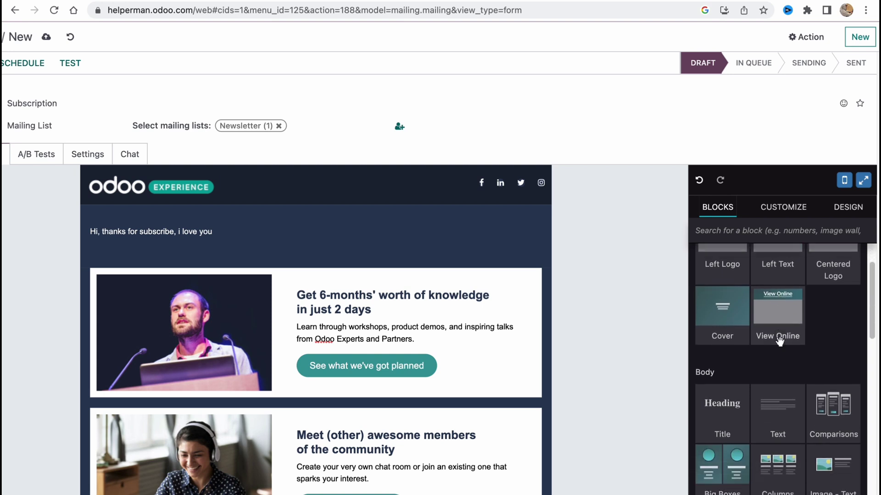
{"action": "scroll", "coordinate": [778, 337], "scroll_direction": "down", "scroll_amount": 5}
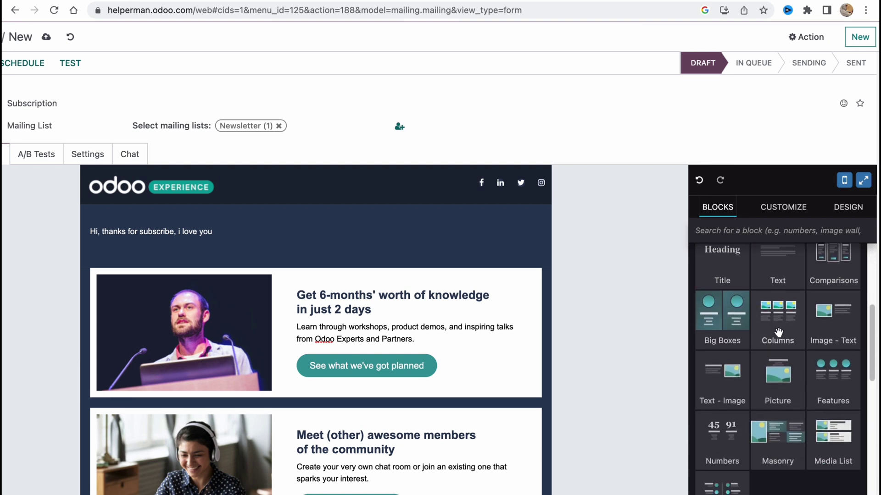
{"action": "scroll", "coordinate": [778, 333], "scroll_direction": "down", "scroll_amount": 1}
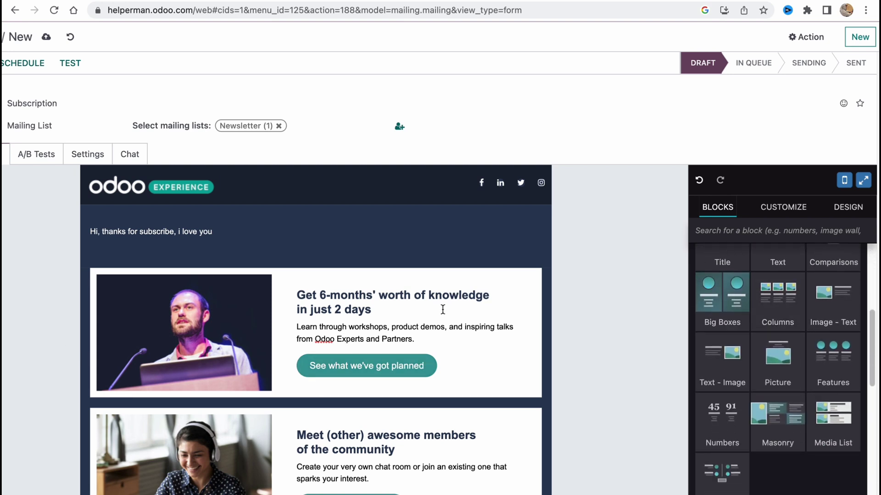
{"action": "scroll", "coordinate": [778, 346], "scroll_direction": "down", "scroll_amount": 4}
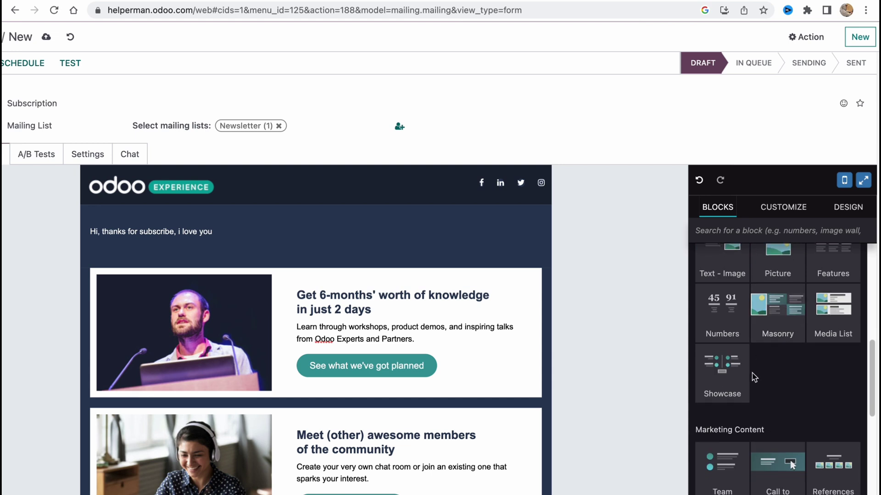
{"action": "scroll", "coordinate": [752, 376], "scroll_direction": "down", "scroll_amount": 8}
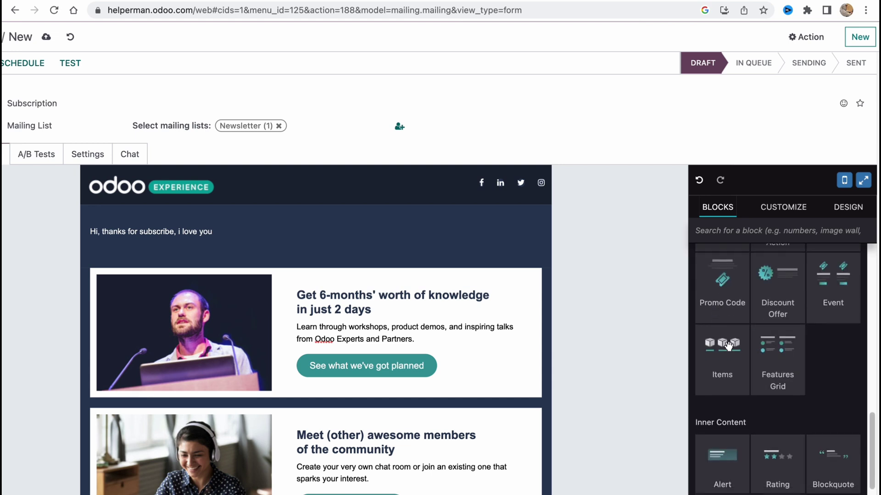
{"action": "scroll", "coordinate": [727, 346], "scroll_direction": "down", "scroll_amount": 5}
{"action": "scroll", "coordinate": [727, 346], "scroll_direction": "up", "scroll_amount": 15}
{"action": "scroll", "coordinate": [757, 351], "scroll_direction": "up", "scroll_amount": 1}
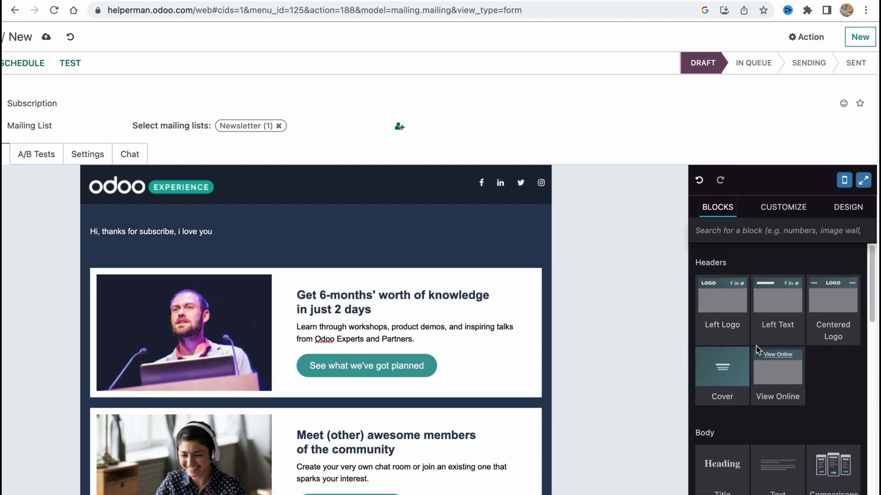
{"action": "left_click_drag", "start_coordinate": [776, 482], "coordinate": [296, 271]}
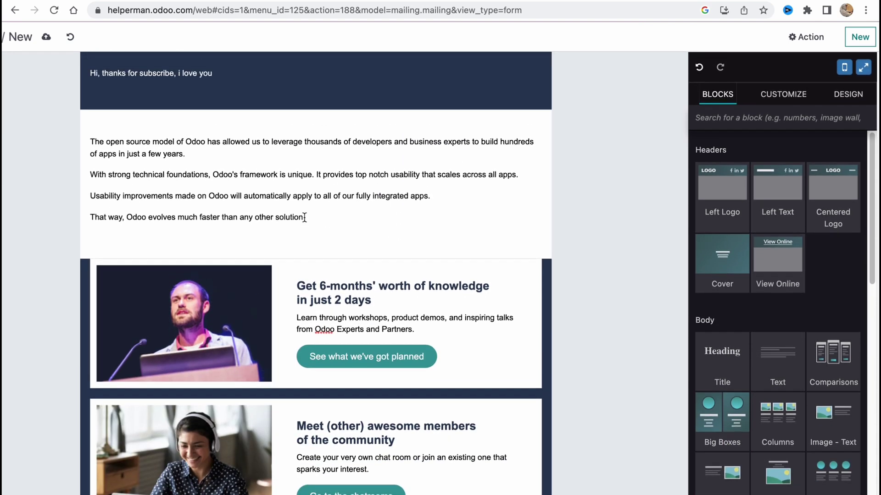
{"action": "left_click_drag", "start_coordinate": [305, 217], "coordinate": [48, 134]}
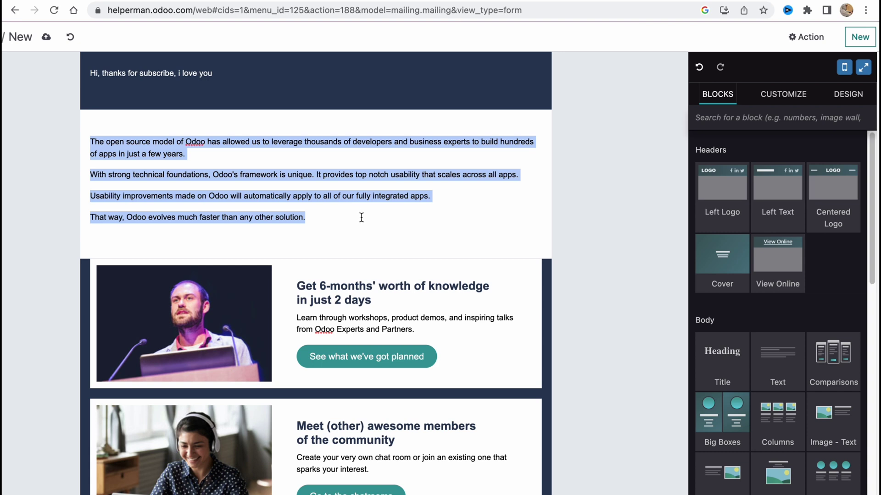
{"action": "key", "text": "BackSpace"}
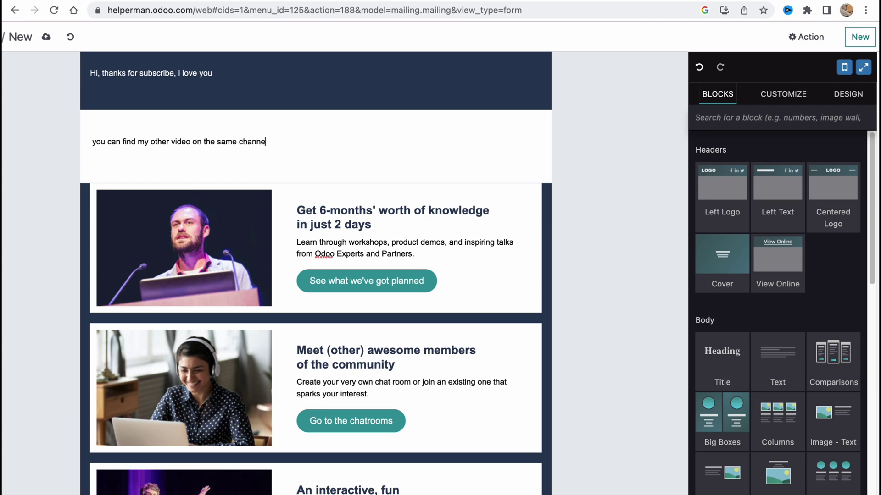
Step: Select the first event's photo and open Replace media, closing it without changing the photo
{"action": "scroll", "coordinate": [765, 317], "scroll_direction": "down", "scroll_amount": 3}
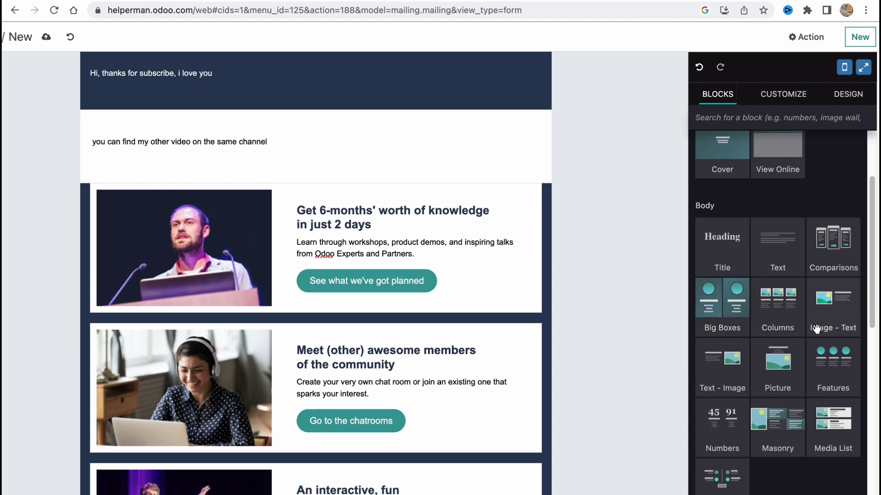
{"action": "scroll", "coordinate": [741, 344], "scroll_direction": "down", "scroll_amount": 1}
{"action": "scroll", "coordinate": [734, 330], "scroll_direction": "down", "scroll_amount": 2}
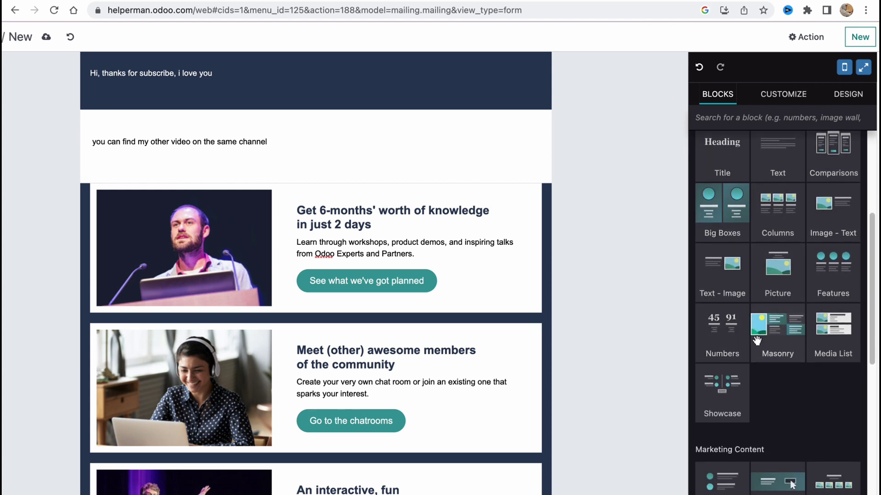
{"action": "scroll", "coordinate": [348, 328], "scroll_direction": "down", "scroll_amount": 3}
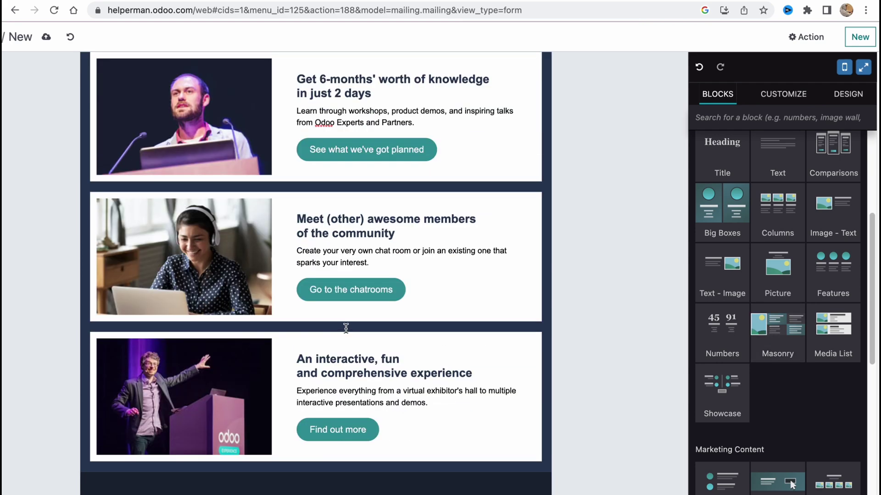
{"action": "left_click", "coordinate": [213, 256]}
{"action": "scroll", "coordinate": [211, 129], "scroll_direction": "up", "scroll_amount": 1}
{"action": "left_click", "coordinate": [205, 178]}
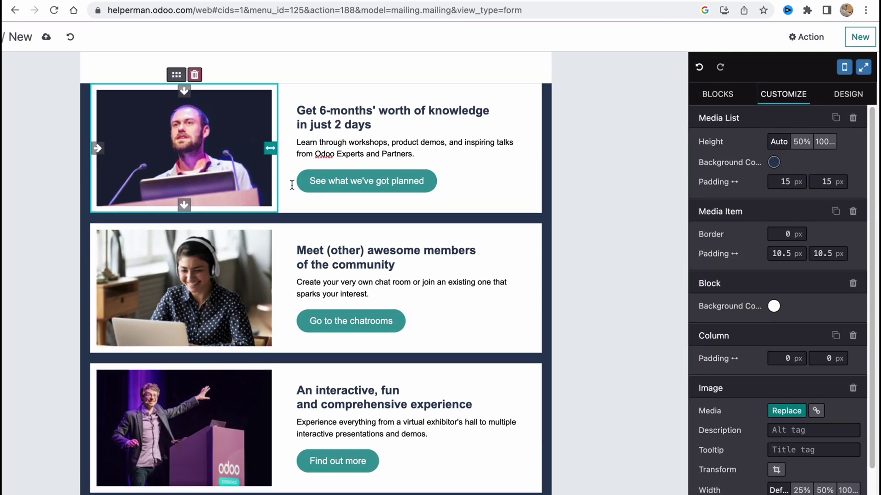
{"action": "scroll", "coordinate": [289, 174], "scroll_direction": "up", "scroll_amount": 1}
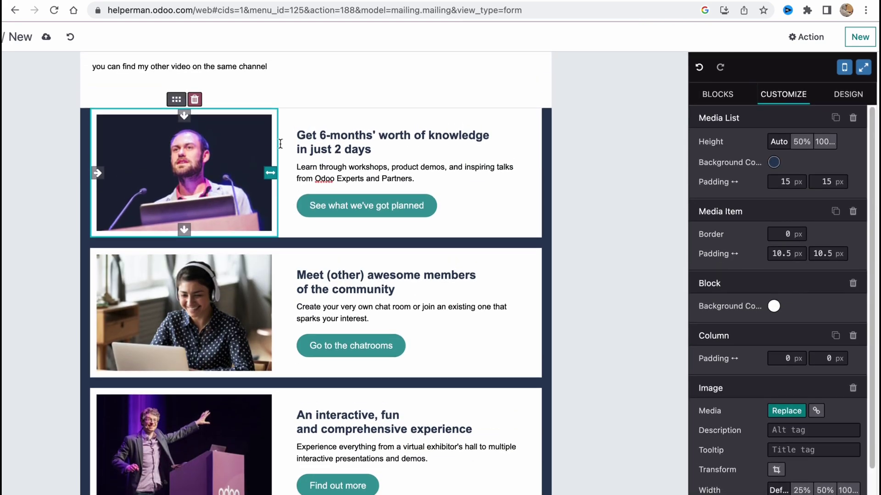
{"action": "triple_click", "coordinate": [299, 169]}
{"action": "left_click", "coordinate": [229, 170]}
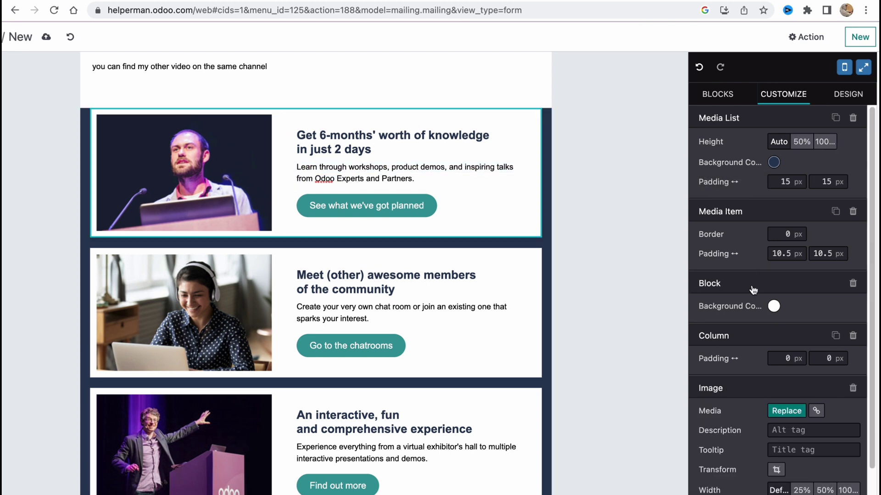
{"action": "left_click", "coordinate": [798, 413]}
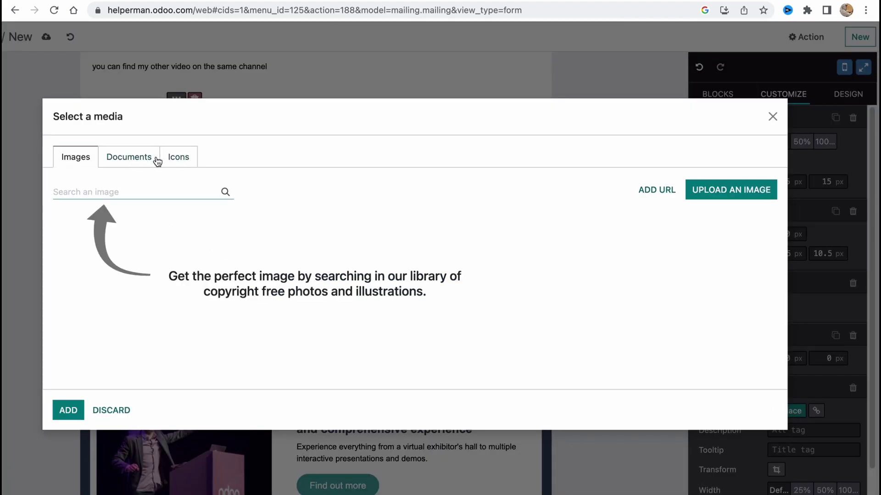
{"action": "left_click", "coordinate": [696, 196]}
{"action": "left_click", "coordinate": [772, 116]}
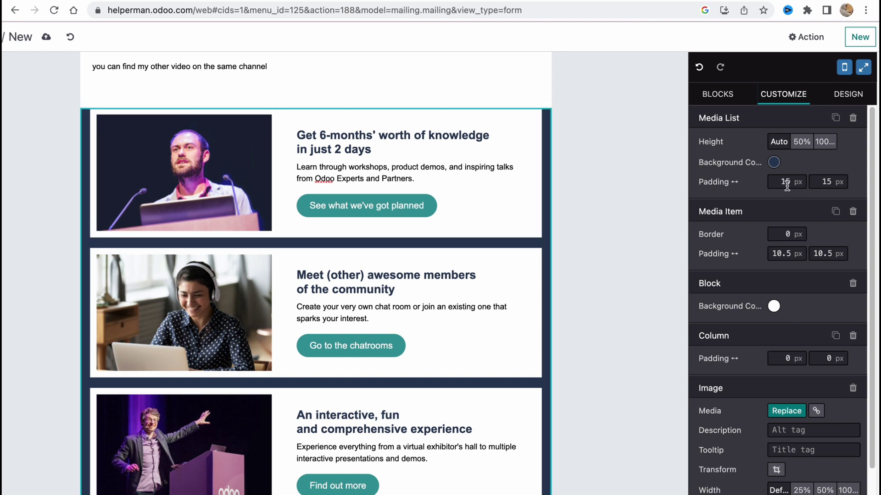
Step: Inspect the first event's text and its 'See what we've got planned' button link
{"action": "left_click", "coordinate": [425, 176]}
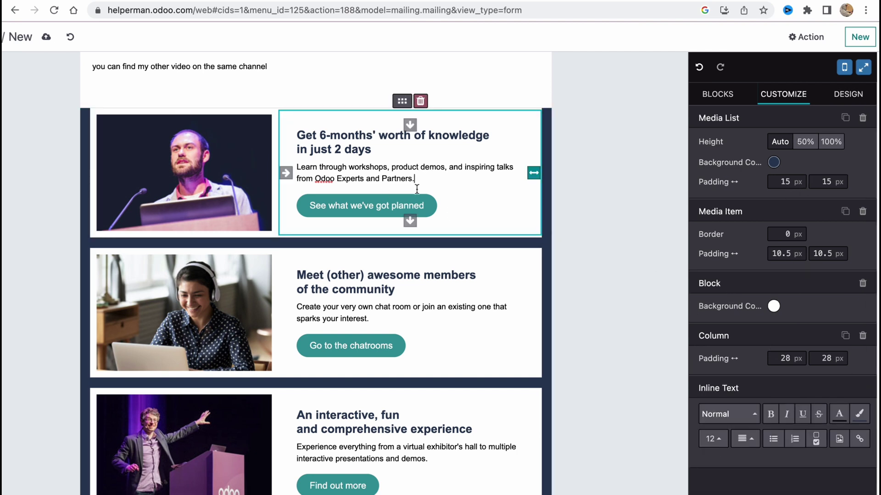
{"action": "left_click", "coordinate": [397, 201]}
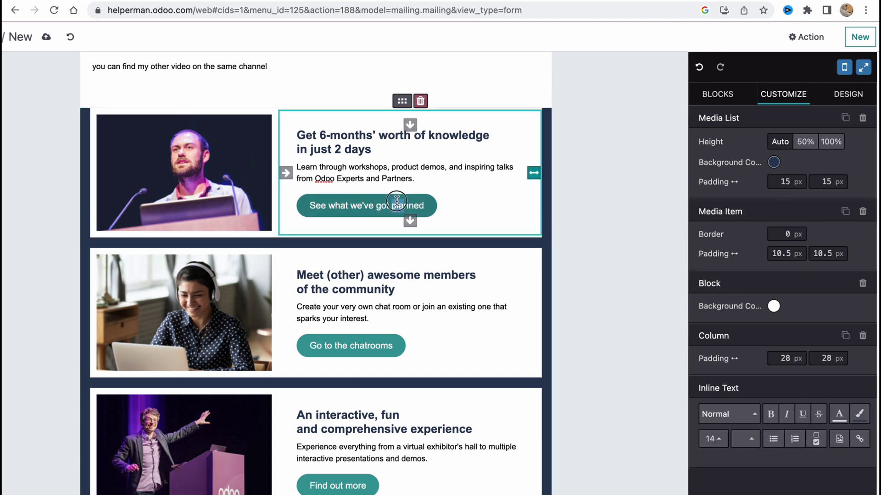
{"action": "left_click_drag", "start_coordinate": [413, 180], "coordinate": [262, 159]}
{"action": "left_click", "coordinate": [429, 184]}
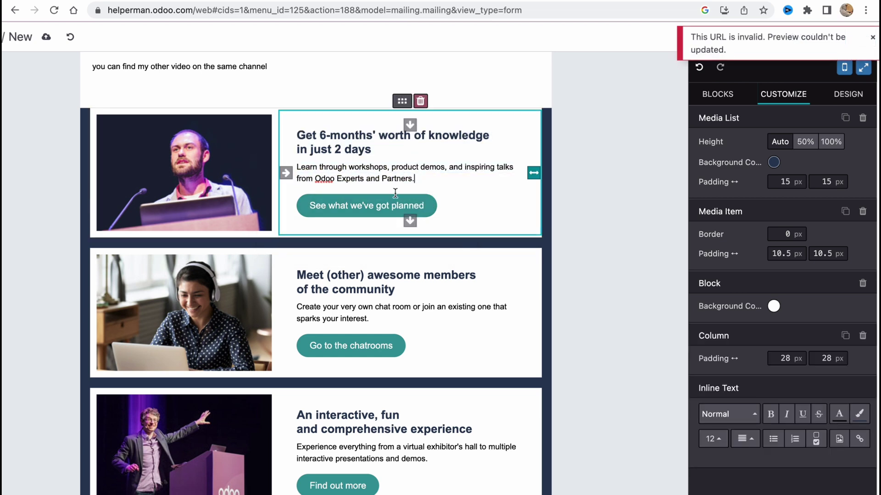
{"action": "left_click", "coordinate": [450, 187]}
{"action": "left_click", "coordinate": [381, 209]}
{"action": "left_click", "coordinate": [469, 189]}
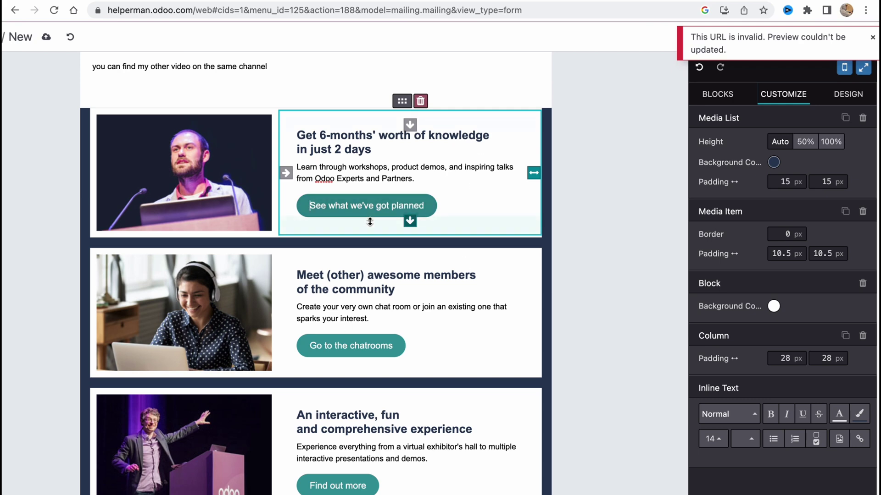
{"action": "scroll", "coordinate": [348, 221], "scroll_direction": "down", "scroll_amount": 4}
Step: Deselect the block, briefly select the email's text, then review the event list section
{"action": "left_click", "coordinate": [616, 169]}
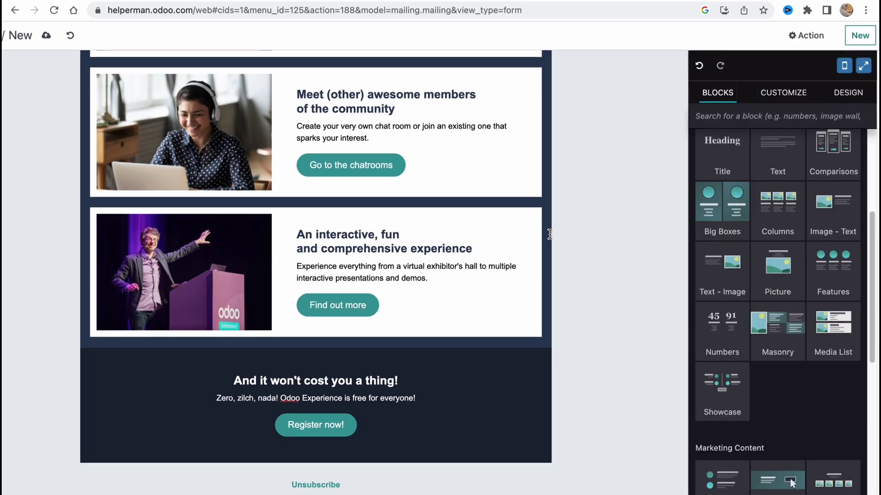
{"action": "scroll", "coordinate": [556, 215], "scroll_direction": "down", "scroll_amount": 1}
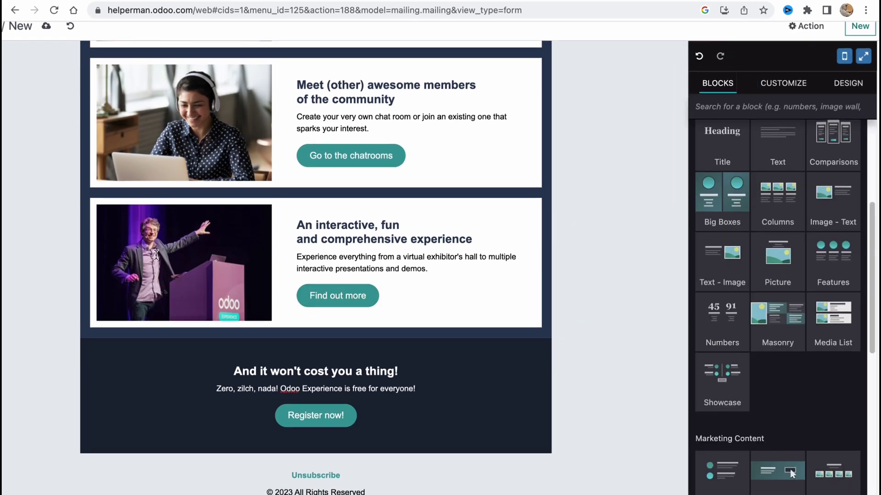
{"action": "right_click", "coordinate": [179, 195]}
{"action": "left_click", "coordinate": [158, 284]}
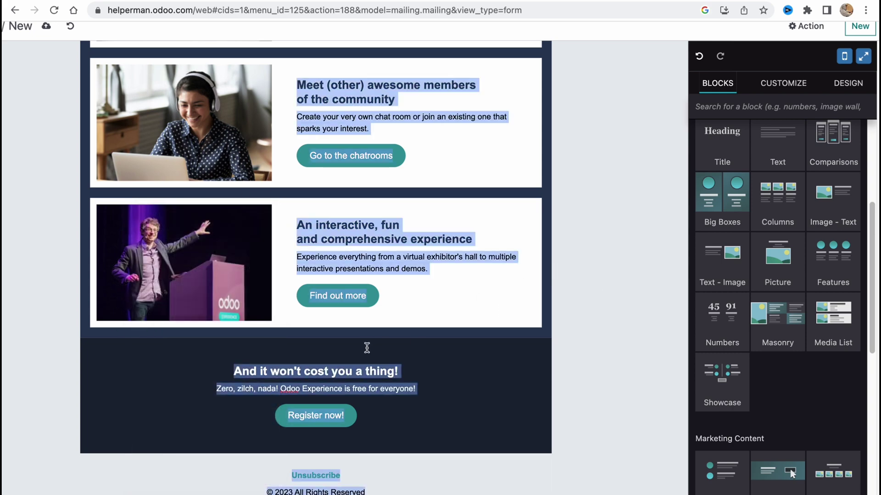
{"action": "scroll", "coordinate": [616, 291], "scroll_direction": "up", "scroll_amount": 4}
{"action": "scroll", "coordinate": [615, 291], "scroll_direction": "up", "scroll_amount": 3}
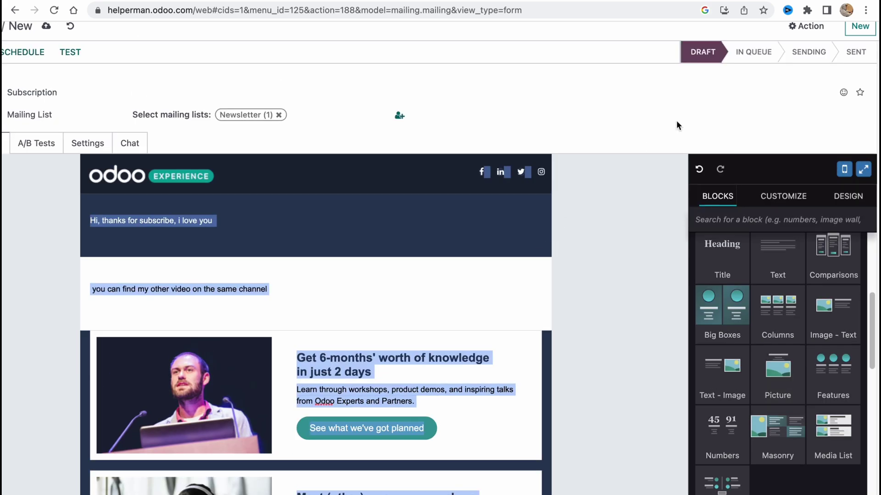
{"action": "left_click", "coordinate": [441, 340]}
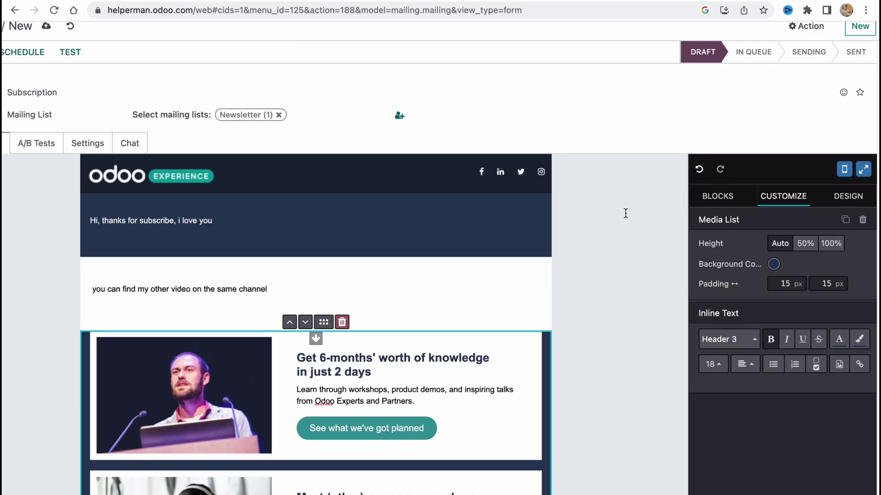
{"action": "scroll", "coordinate": [626, 213], "scroll_direction": "down", "scroll_amount": 8}
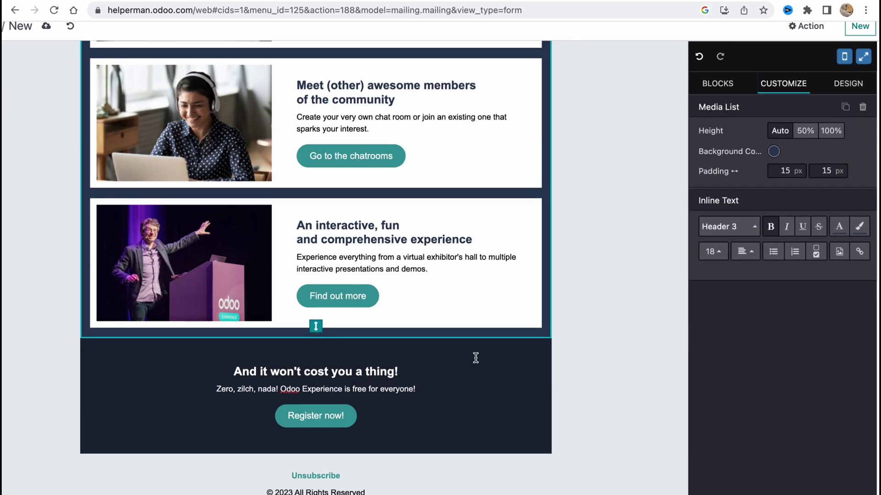
{"action": "scroll", "coordinate": [476, 358], "scroll_direction": "up", "scroll_amount": 10}
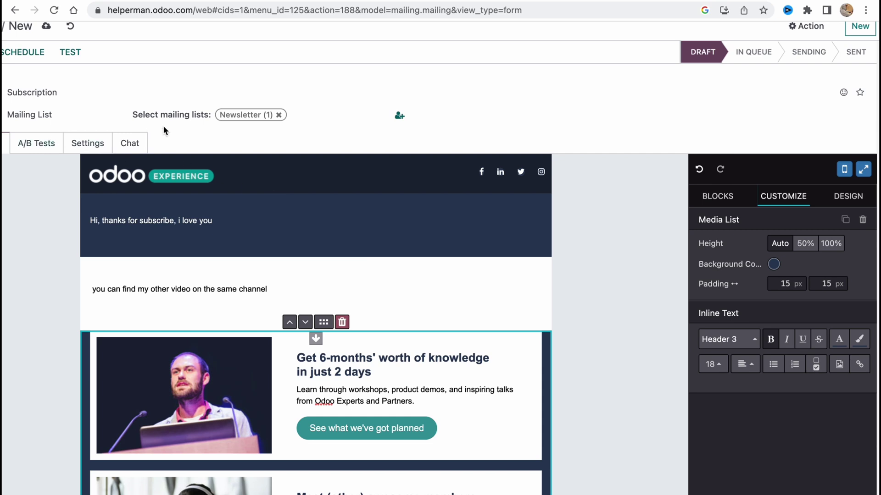
{"action": "scroll", "coordinate": [167, 122], "scroll_direction": "down", "scroll_amount": 2}
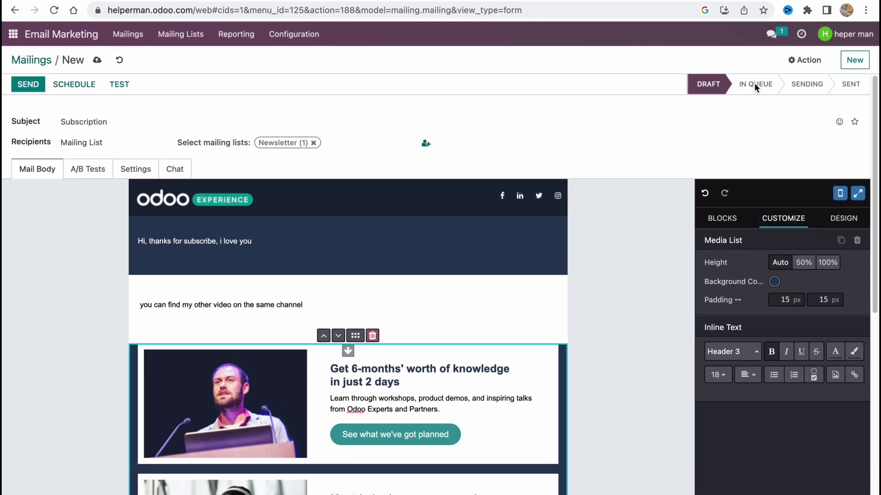
Step: Bring up the Send confirmation twice and cancel both times, leaving the Subscription mailing unsent
{"action": "left_click", "coordinate": [29, 85]}
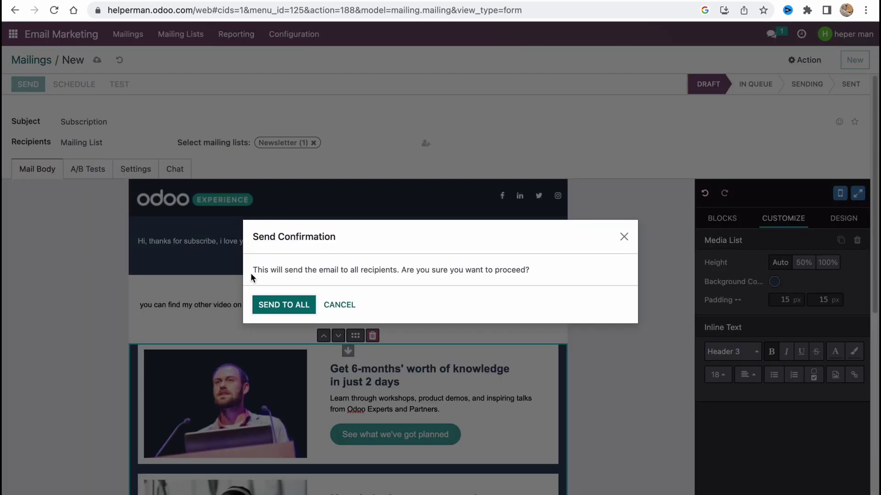
{"action": "left_click_drag", "start_coordinate": [253, 272], "coordinate": [531, 263]}
{"action": "left_click", "coordinate": [623, 237]}
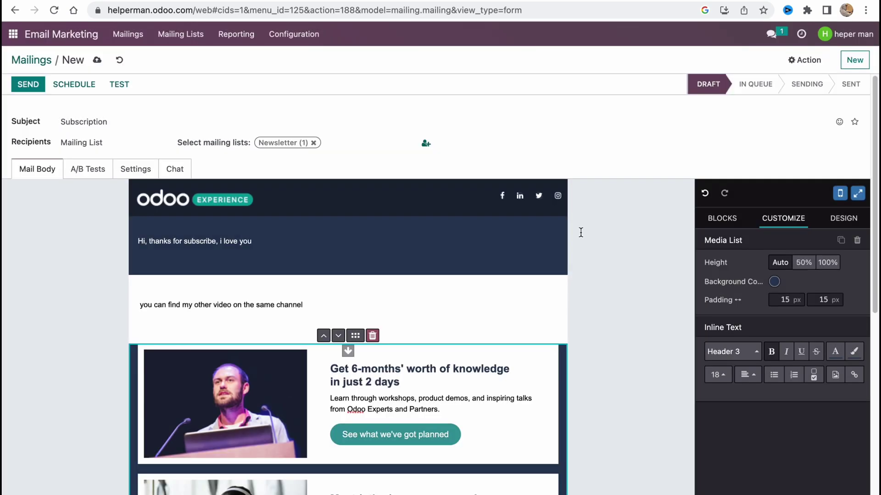
{"action": "left_click", "coordinate": [37, 86]}
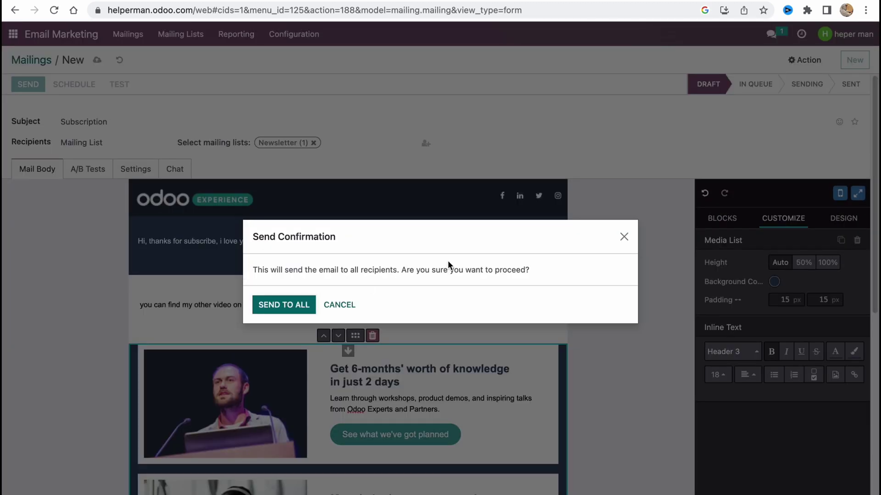
{"action": "left_click", "coordinate": [625, 237]}
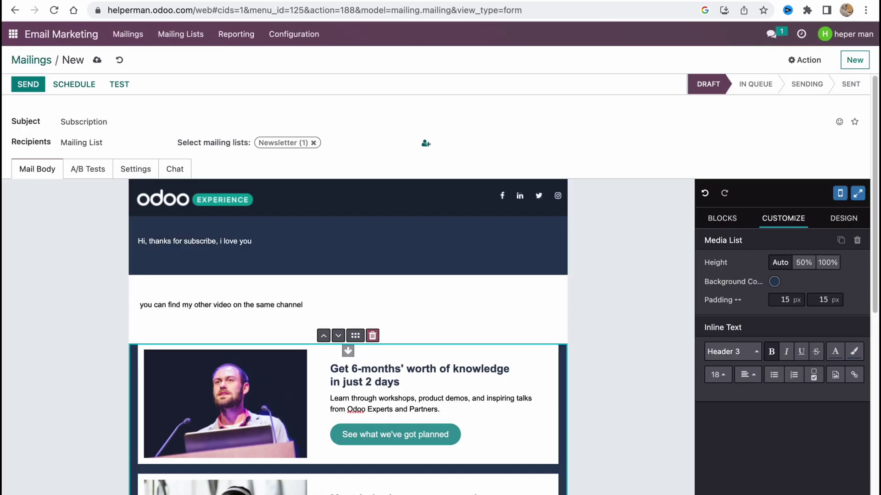
Step: View the scheduling date picker and the Test Mailing dialog, closing both without scheduling or sending
{"action": "left_click", "coordinate": [76, 85]}
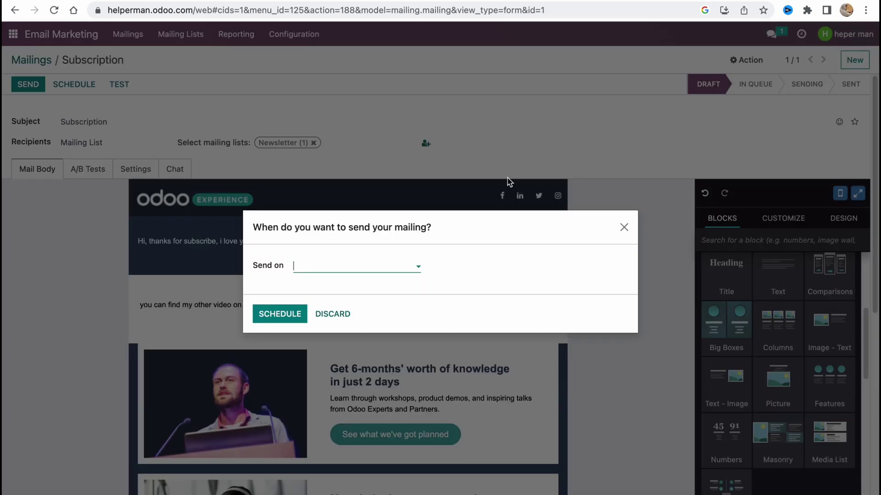
{"action": "left_click", "coordinate": [417, 266]}
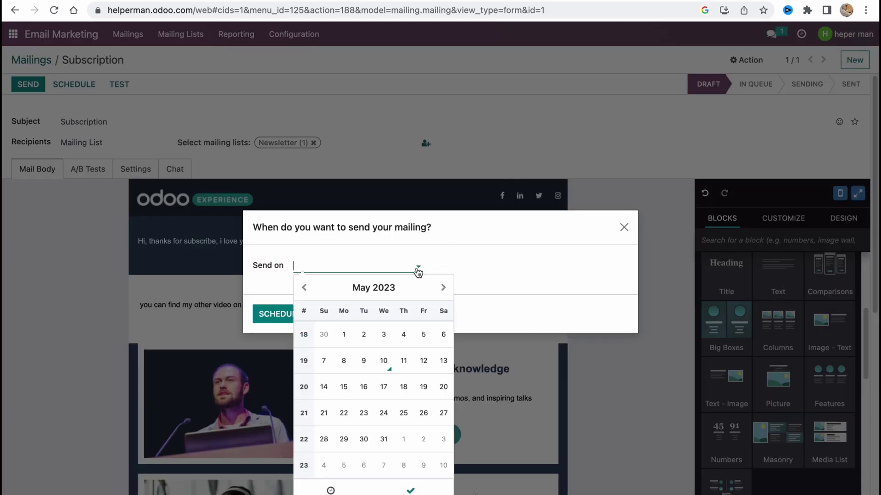
{"action": "left_click", "coordinate": [623, 228]}
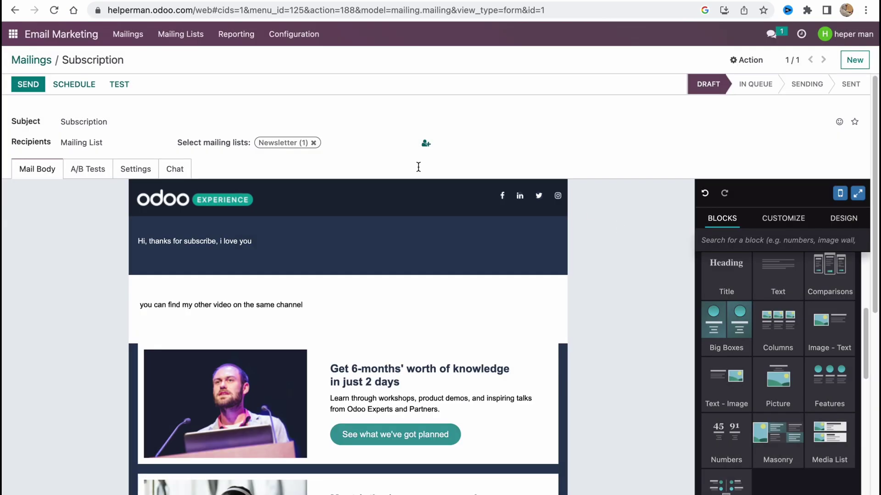
{"action": "left_click", "coordinate": [117, 84]}
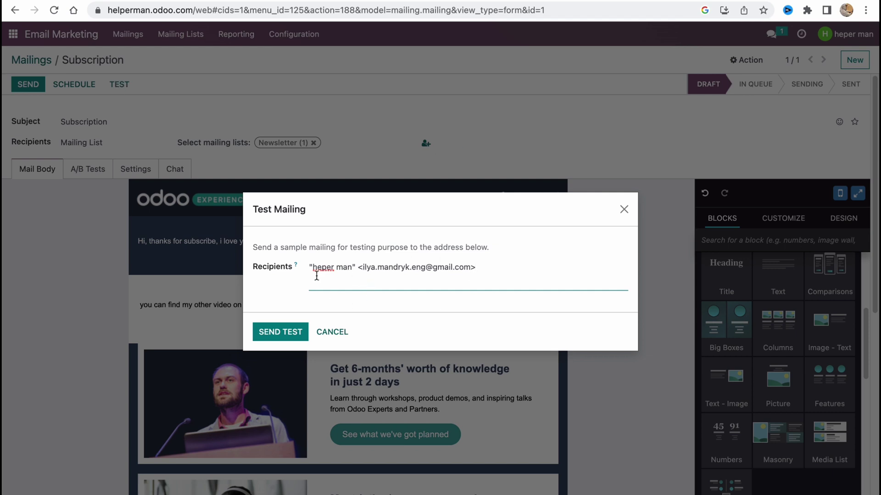
{"action": "left_click", "coordinate": [623, 209]}
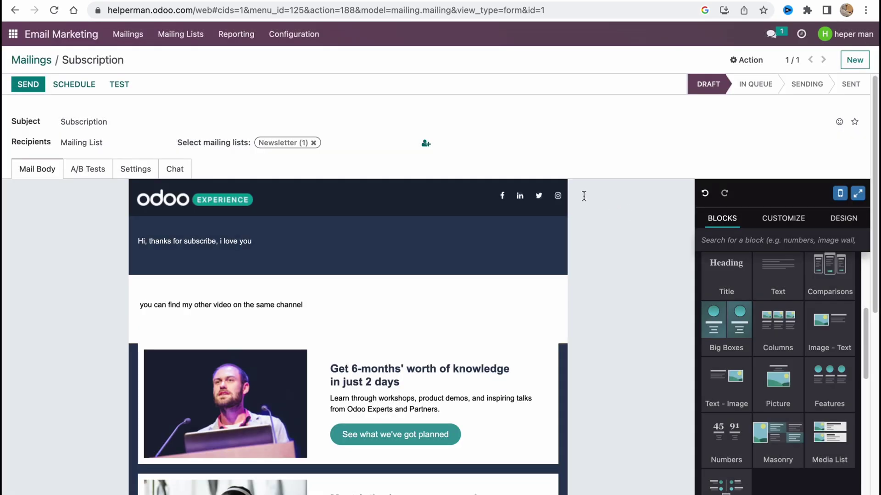
Step: In the Mailings list, check the Sent, Delivered and Opened columns, then open the Subscription mailing
{"action": "left_click", "coordinate": [122, 38]}
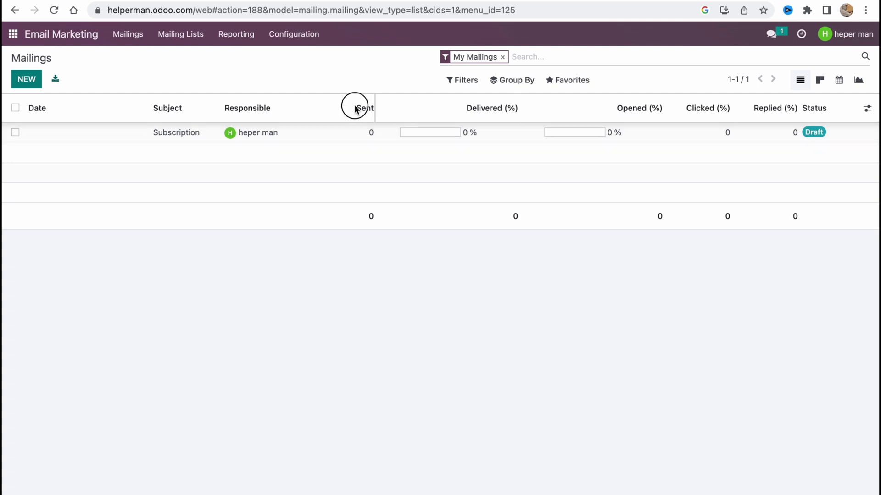
{"action": "left_click_drag", "start_coordinate": [353, 108], "coordinate": [403, 110]}
{"action": "left_click_drag", "start_coordinate": [461, 108], "coordinate": [546, 114]}
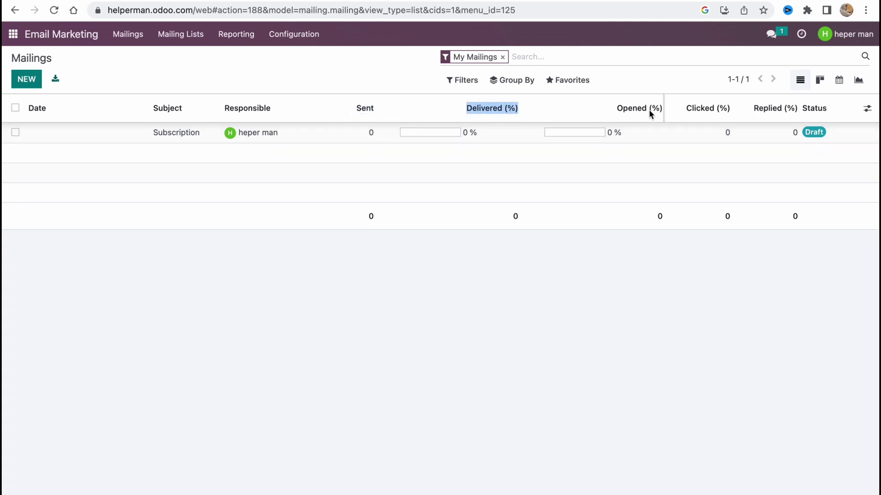
{"action": "left_click_drag", "start_coordinate": [648, 109], "coordinate": [832, 112]}
{"action": "left_click", "coordinate": [183, 136]}
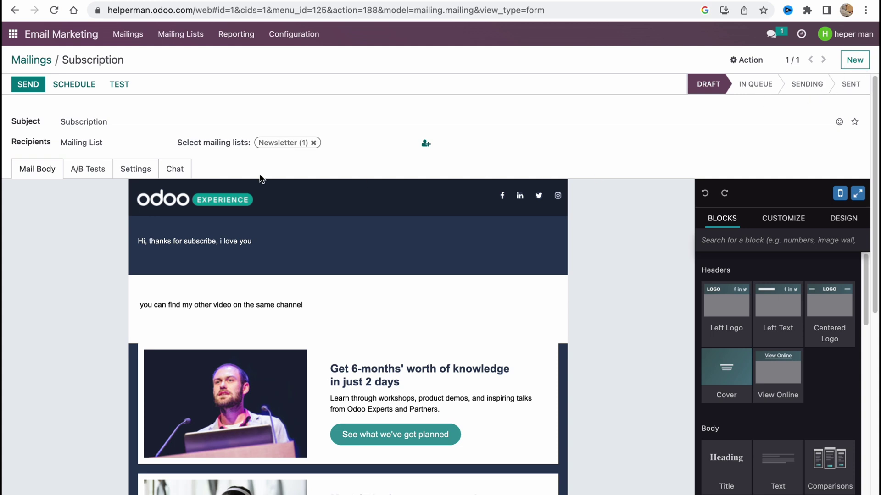
Step: Browse the Mailing Lists, Reporting and Configuration menus, then return to the Mailings list
{"action": "left_click", "coordinate": [139, 39]}
{"action": "left_click", "coordinate": [193, 43]}
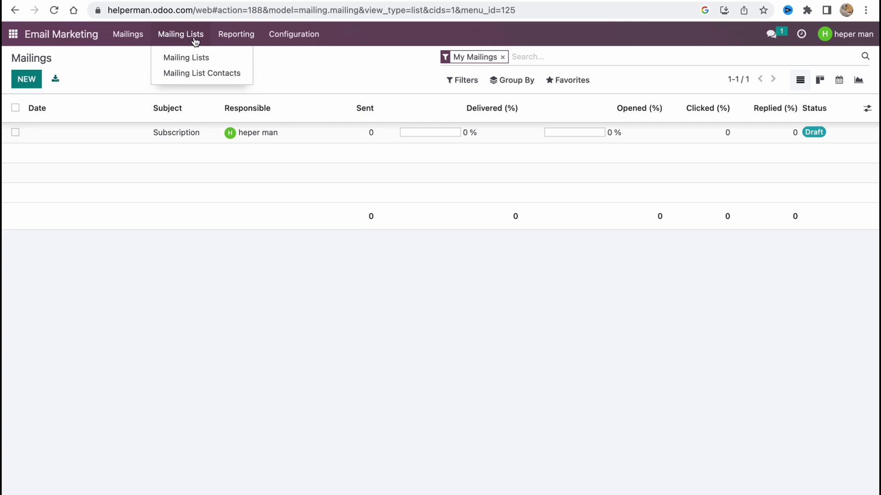
{"action": "left_click", "coordinate": [195, 42]}
{"action": "left_click", "coordinate": [233, 39]}
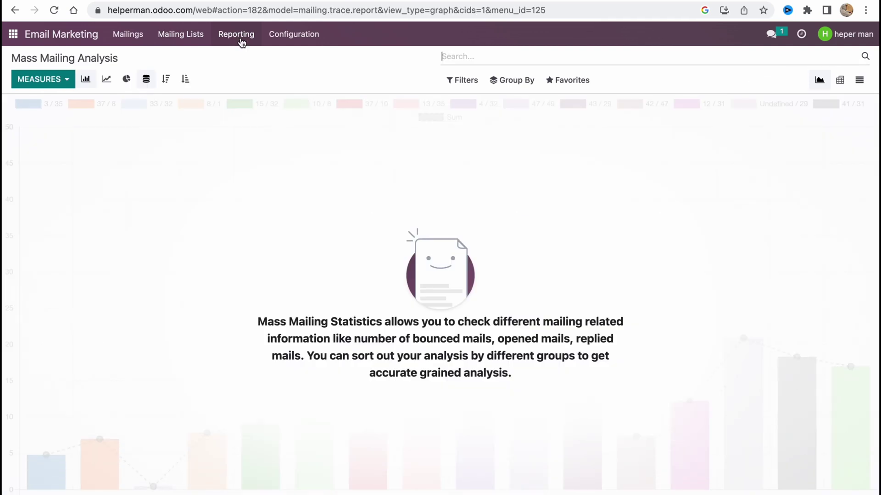
{"action": "left_click", "coordinate": [300, 39]}
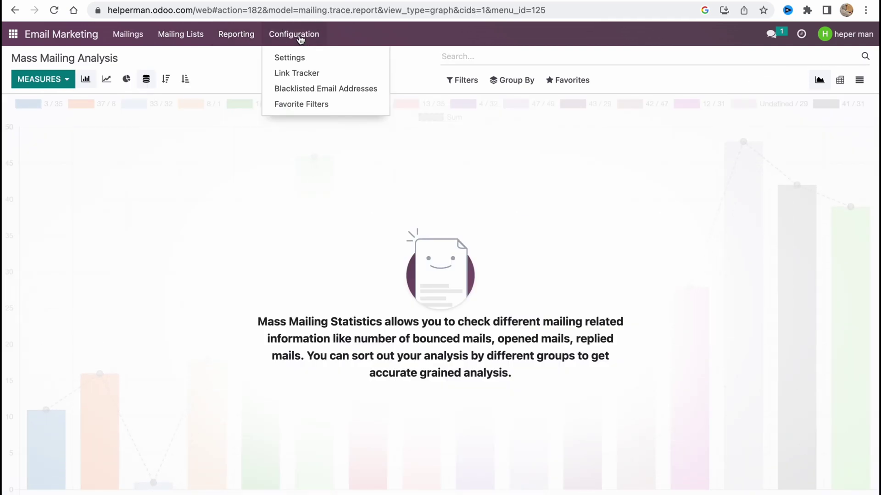
{"action": "left_click", "coordinate": [53, 37]}
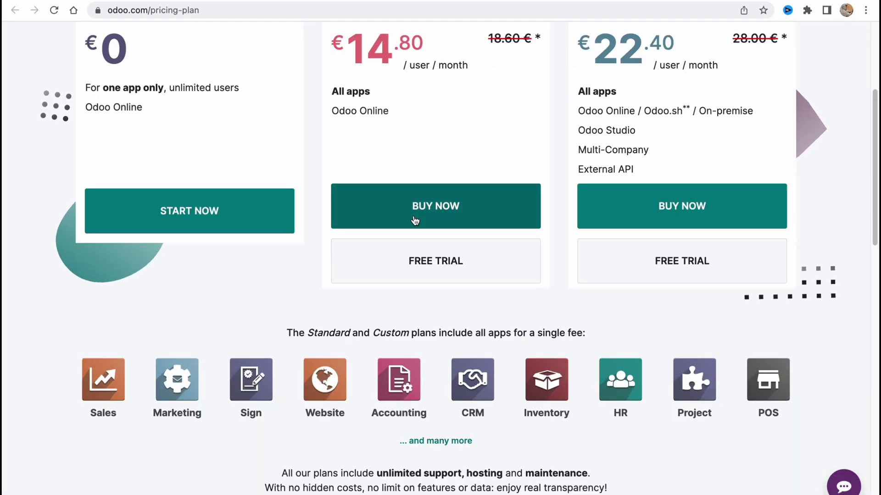
{"action": "scroll", "coordinate": [414, 216], "scroll_direction": "up", "scroll_amount": 5}
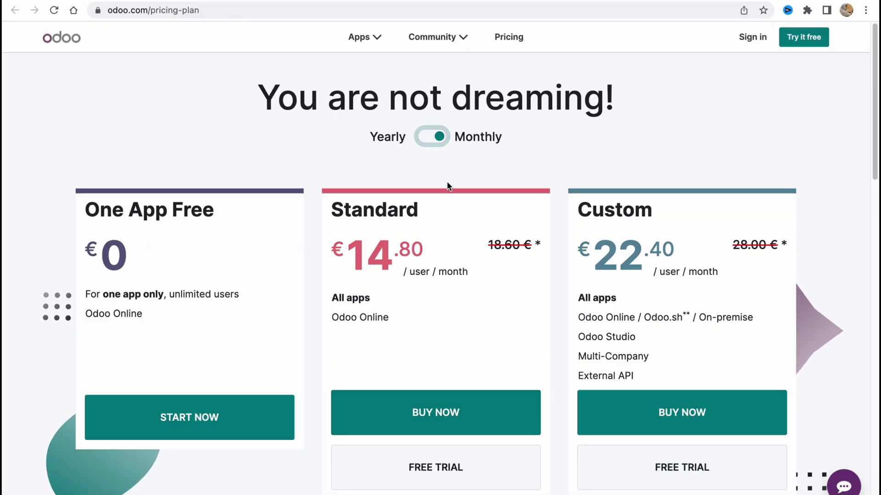
Step: Toggle yearly/monthly billing and review One App Free at €0 and Standard at €14.80 with All apps
{"action": "left_click", "coordinate": [434, 143]}
{"action": "left_click", "coordinate": [438, 141]}
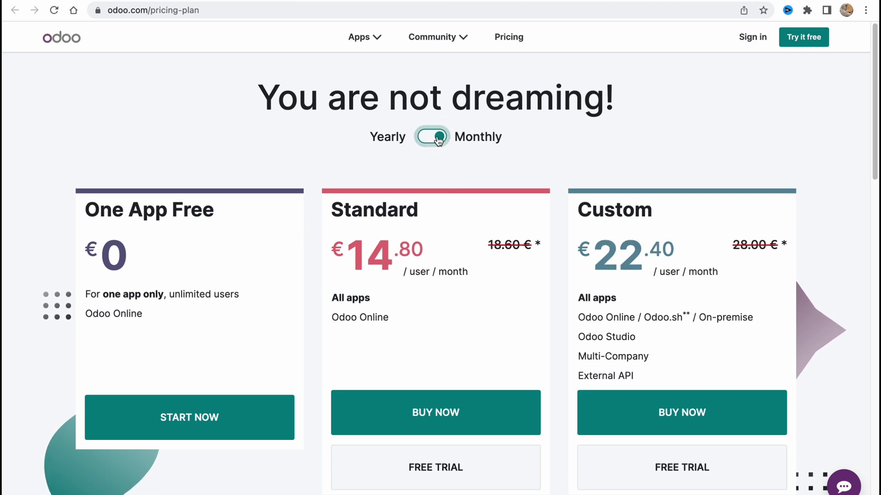
{"action": "left_click_drag", "start_coordinate": [85, 210], "coordinate": [215, 212]}
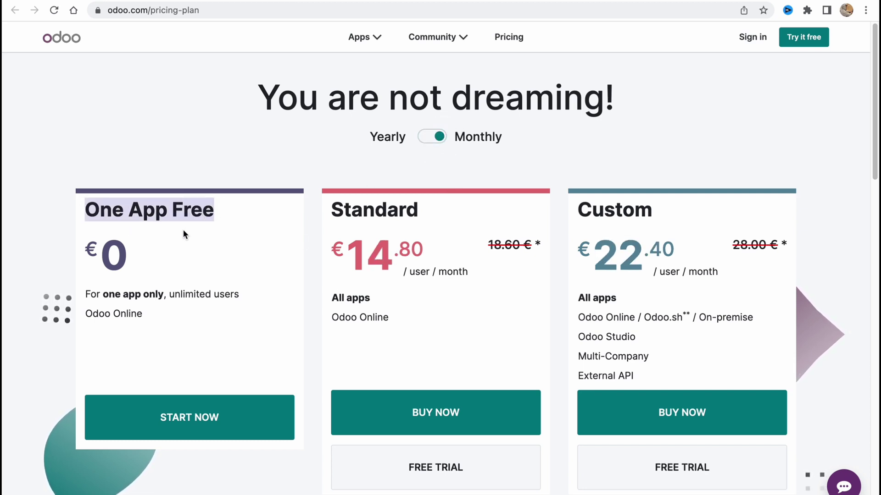
{"action": "double_click", "coordinate": [114, 256]}
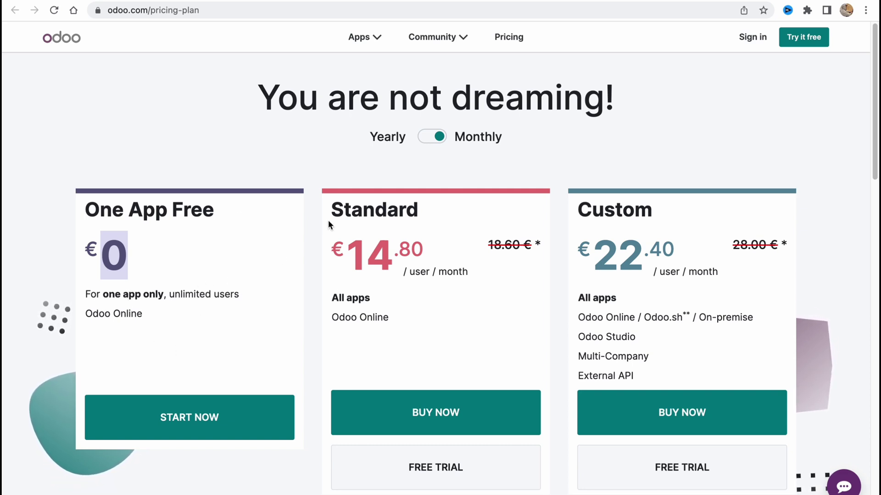
{"action": "left_click_drag", "start_coordinate": [329, 204], "coordinate": [466, 213]}
{"action": "left_click_drag", "start_coordinate": [334, 301], "coordinate": [407, 306]}
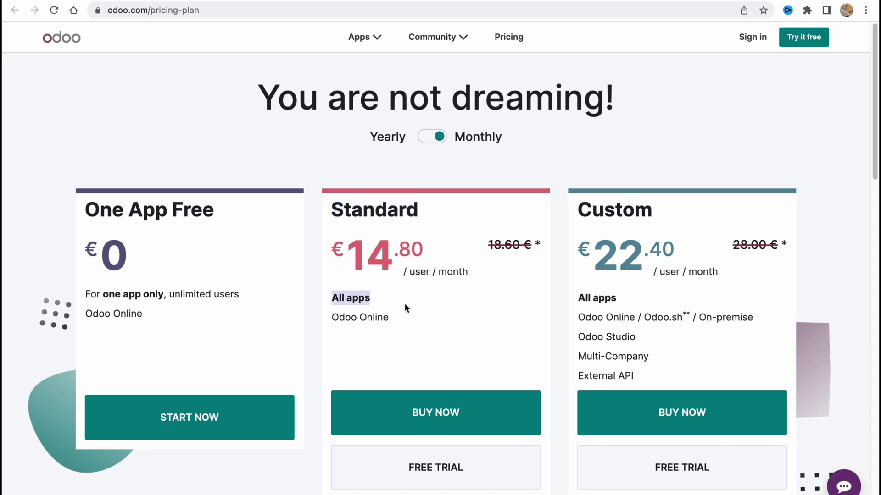
{"action": "left_click_drag", "start_coordinate": [329, 318], "coordinate": [411, 320]}
{"action": "left_click_drag", "start_coordinate": [342, 248], "coordinate": [458, 247]}
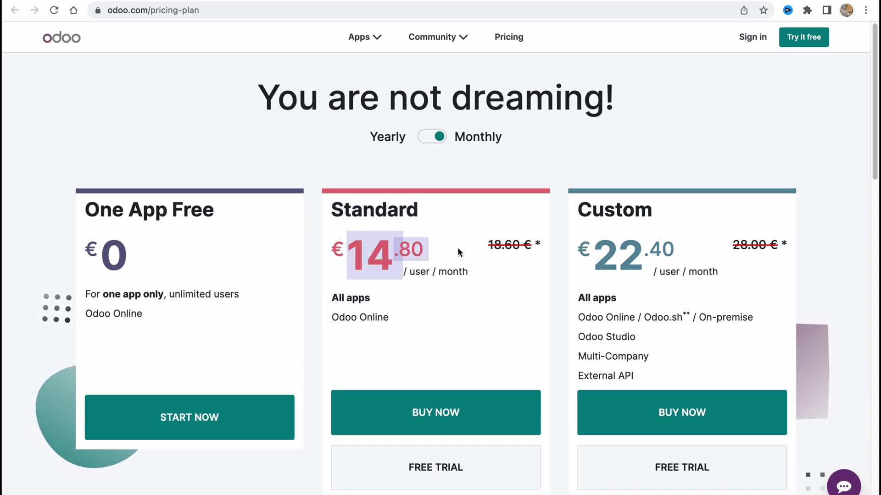
Step: Compare monthly discounts: Standard from €18.60 and Custom €22.40 from €28.00, scrolling the included apps
{"action": "left_click", "coordinate": [439, 139]}
{"action": "left_click", "coordinate": [439, 143]}
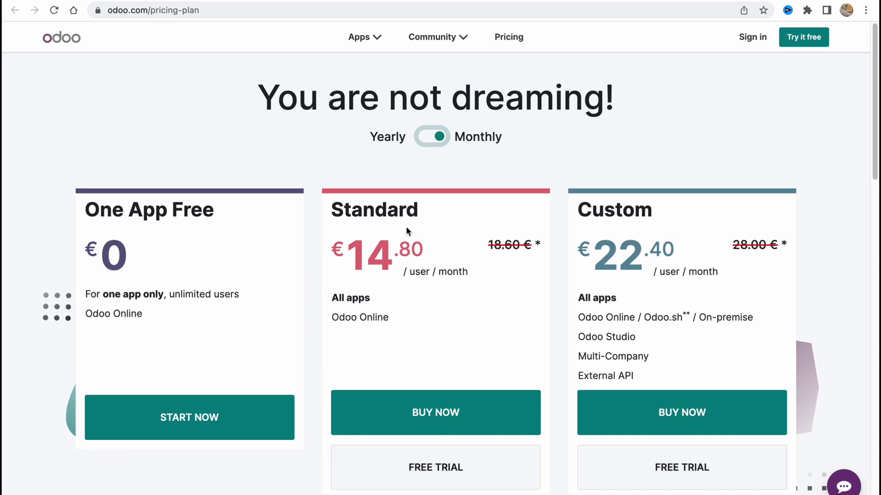
{"action": "triple_click", "coordinate": [503, 237]}
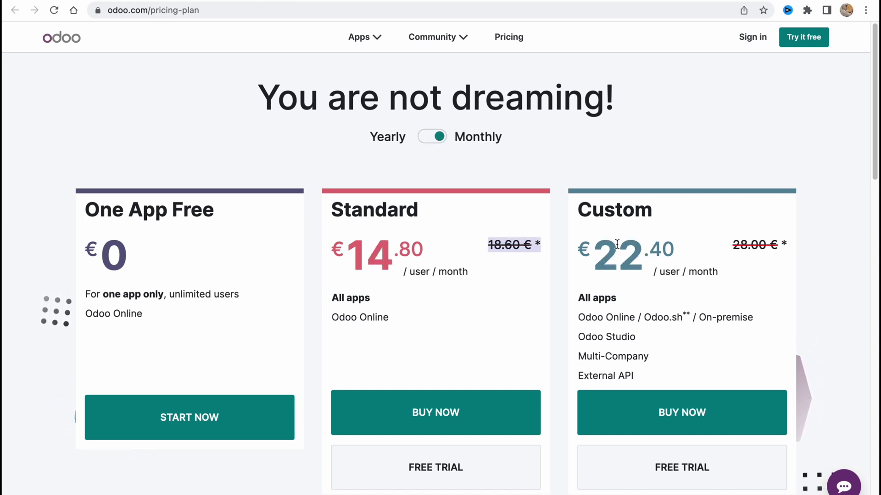
{"action": "left_click_drag", "start_coordinate": [617, 244], "coordinate": [680, 259]}
{"action": "left_click_drag", "start_coordinate": [731, 246], "coordinate": [781, 245]}
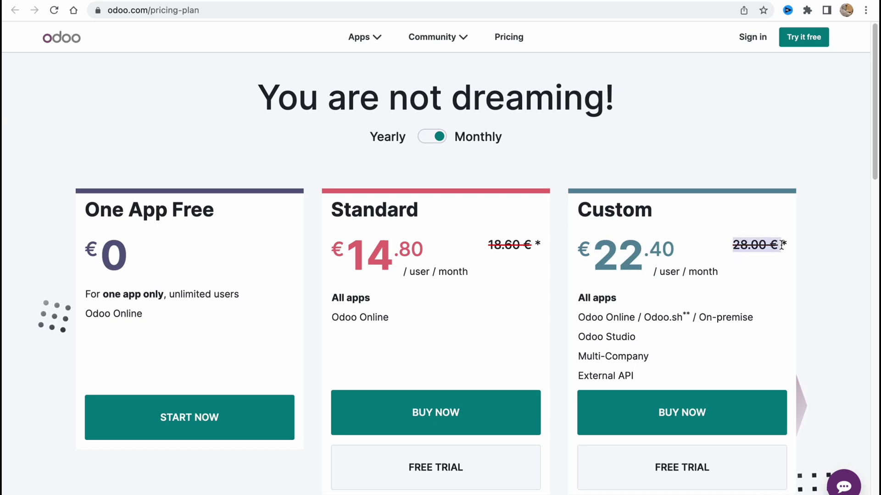
{"action": "scroll", "coordinate": [656, 214], "scroll_direction": "down", "scroll_amount": 8}
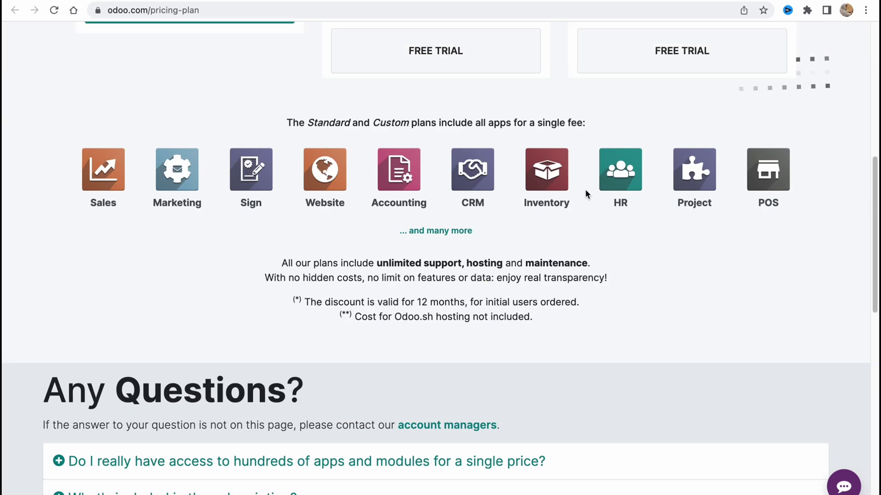
{"action": "scroll", "coordinate": [585, 189], "scroll_direction": "up", "scroll_amount": 2}
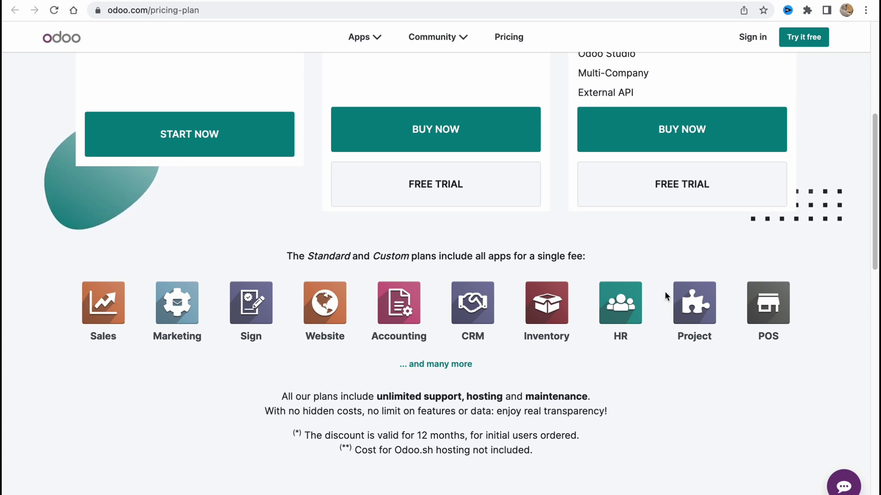
{"action": "scroll", "coordinate": [452, 241], "scroll_direction": "up", "scroll_amount": 6}
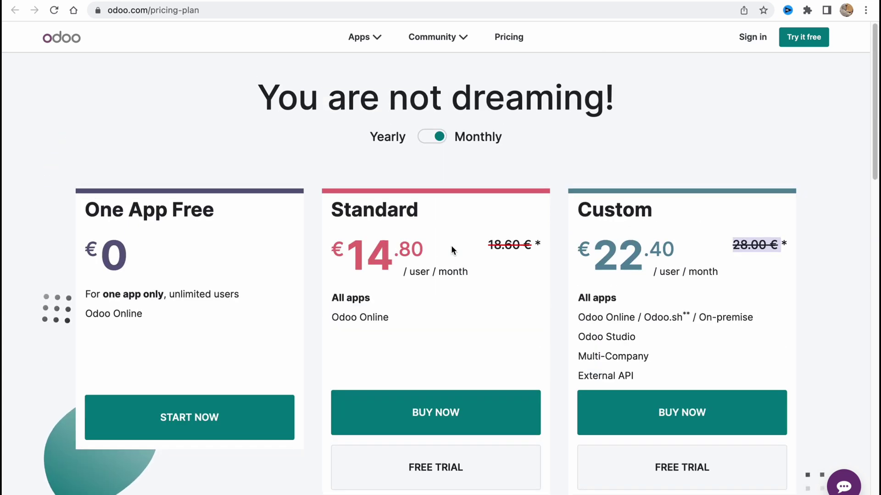
{"action": "left_click_drag", "start_coordinate": [327, 208], "coordinate": [484, 213]}
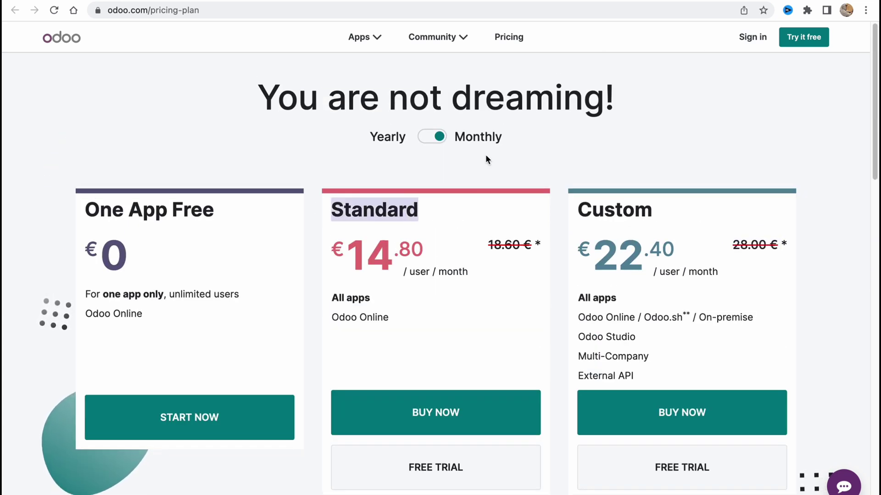